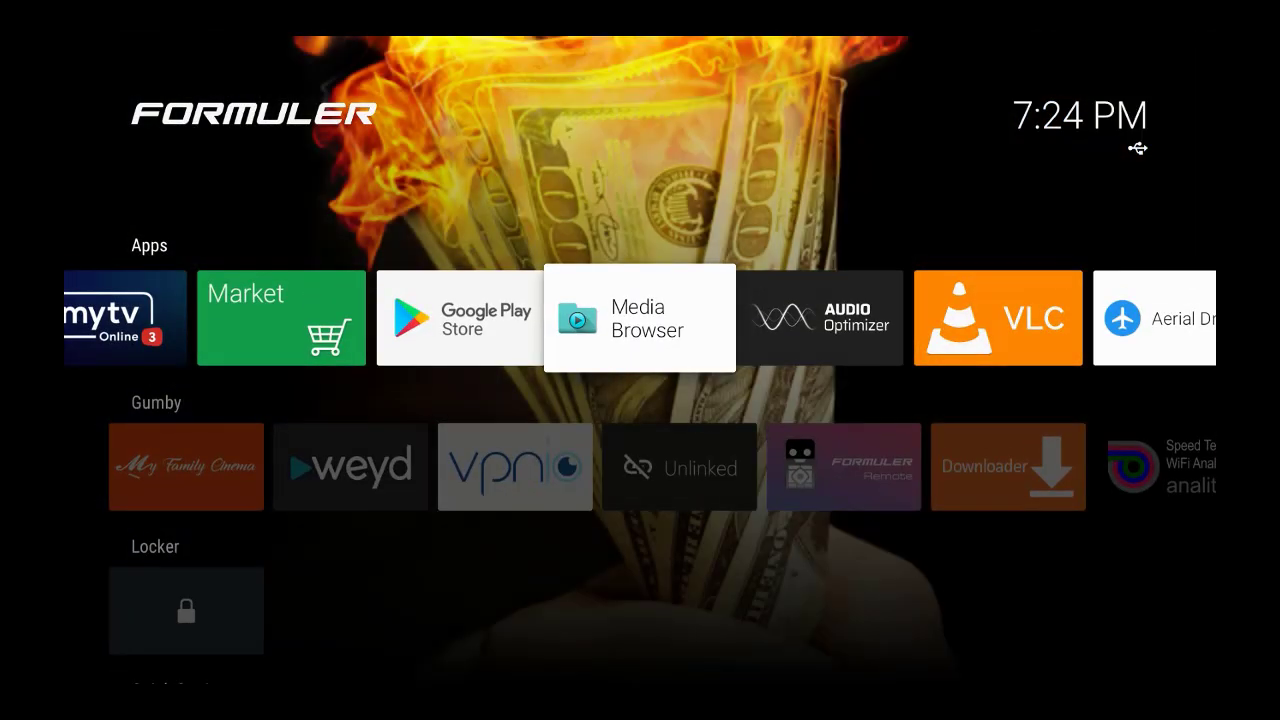
Examine the wallpapers behind the Apps, Gumby, Locker and Quick Settings rows of the home screen.
{"action": "key", "text": "Down"}
{"action": "key", "text": "Down"}
{"action": "key", "text": "Down"}
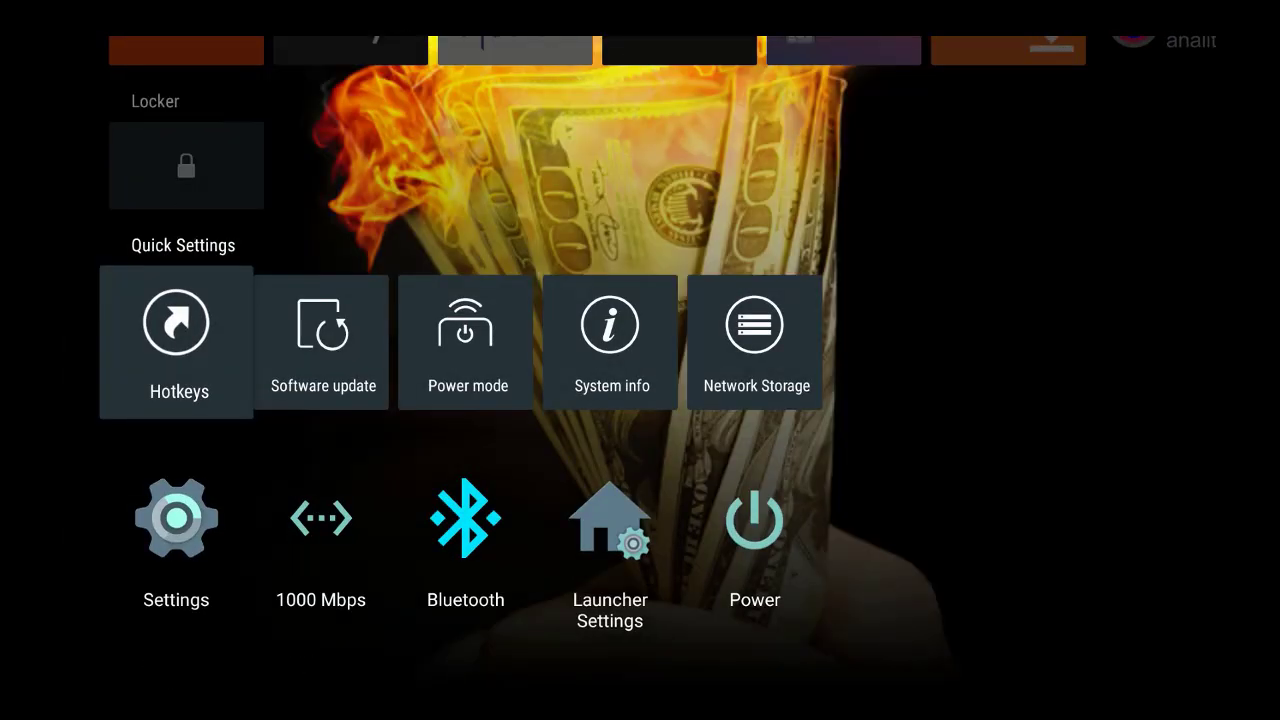
{"action": "key", "text": "Up"}
{"action": "key", "text": "Up"}
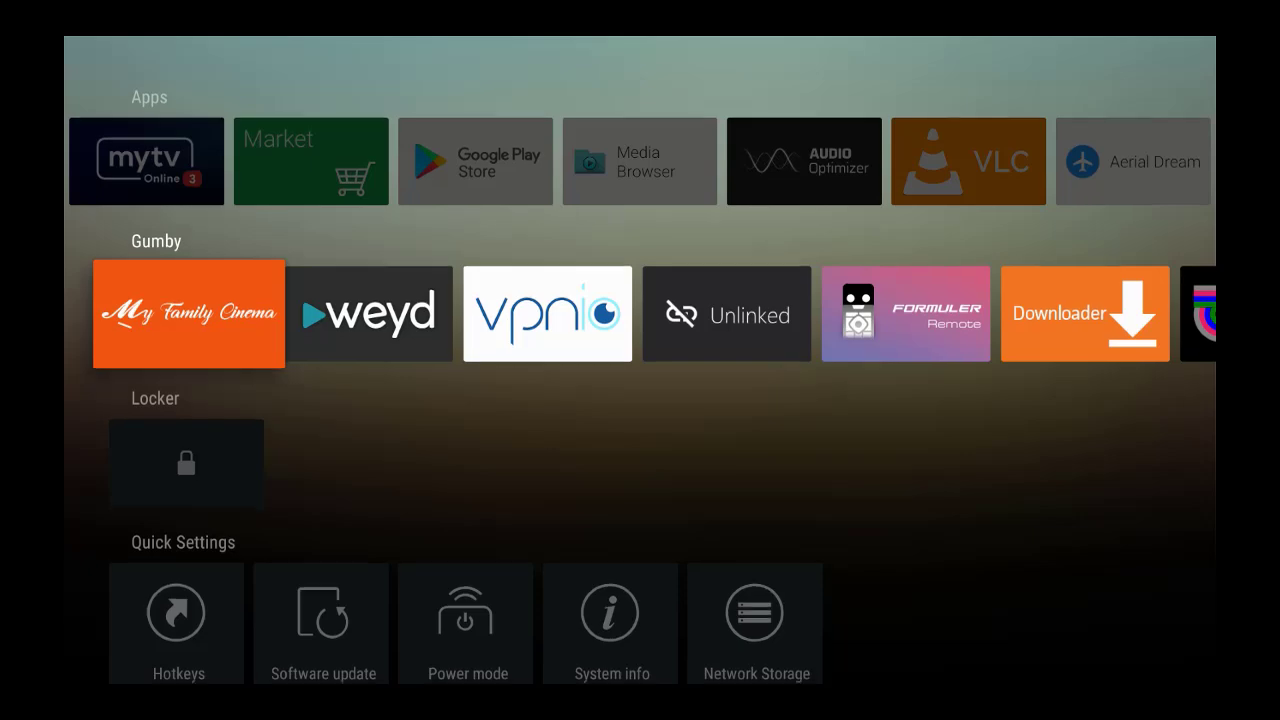
{"action": "key", "text": "Down"}
{"action": "key", "text": "Up"}
{"action": "key", "text": "Up"}
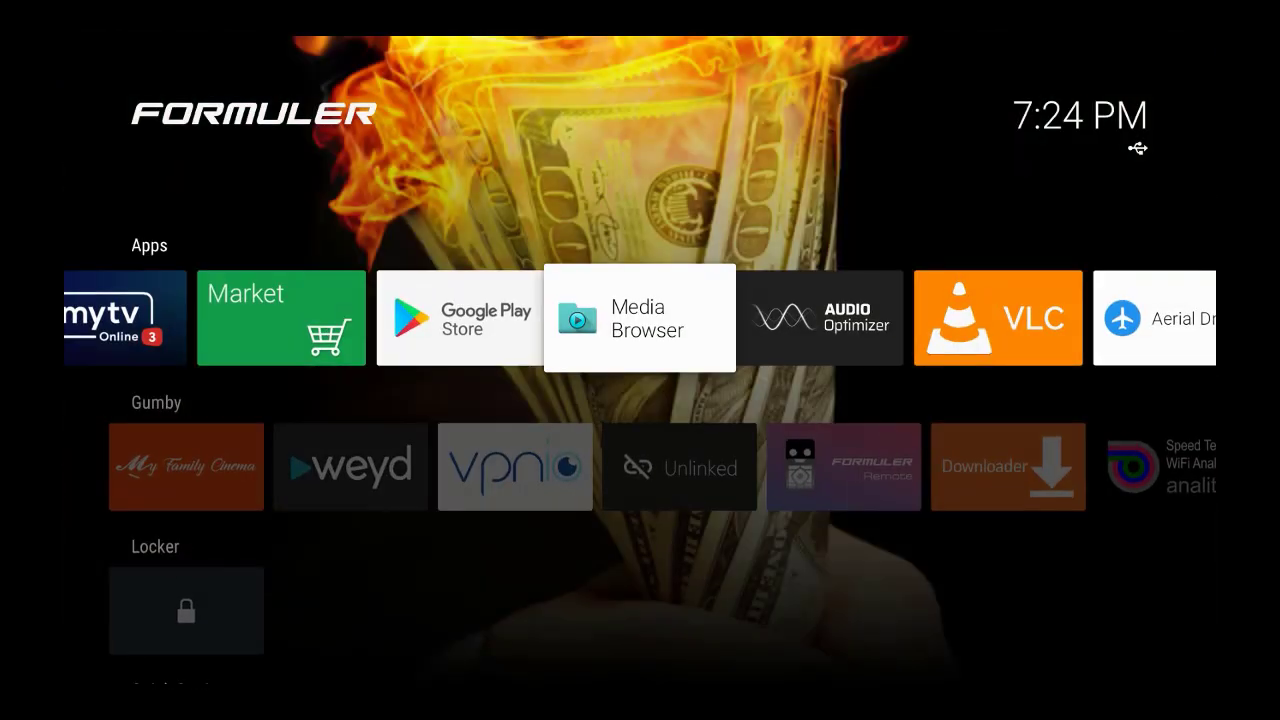
Open Launcher Settings from below the Quick Settings row of the home screen.
{"action": "key", "text": "Down"}
{"action": "key", "text": "Down"}
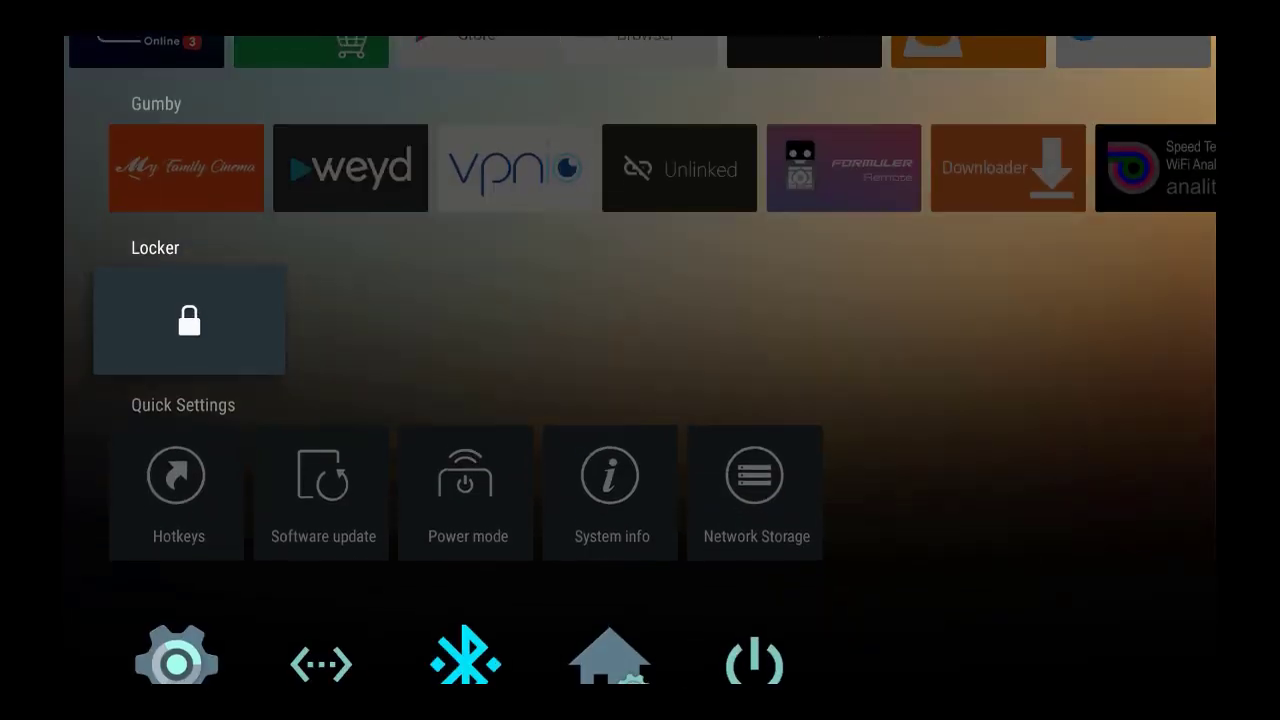
{"action": "key", "text": "Down"}
{"action": "key", "text": "Right"}
{"action": "key", "text": "Right"}
{"action": "key", "text": "Down"}
{"action": "key", "text": "Right"}
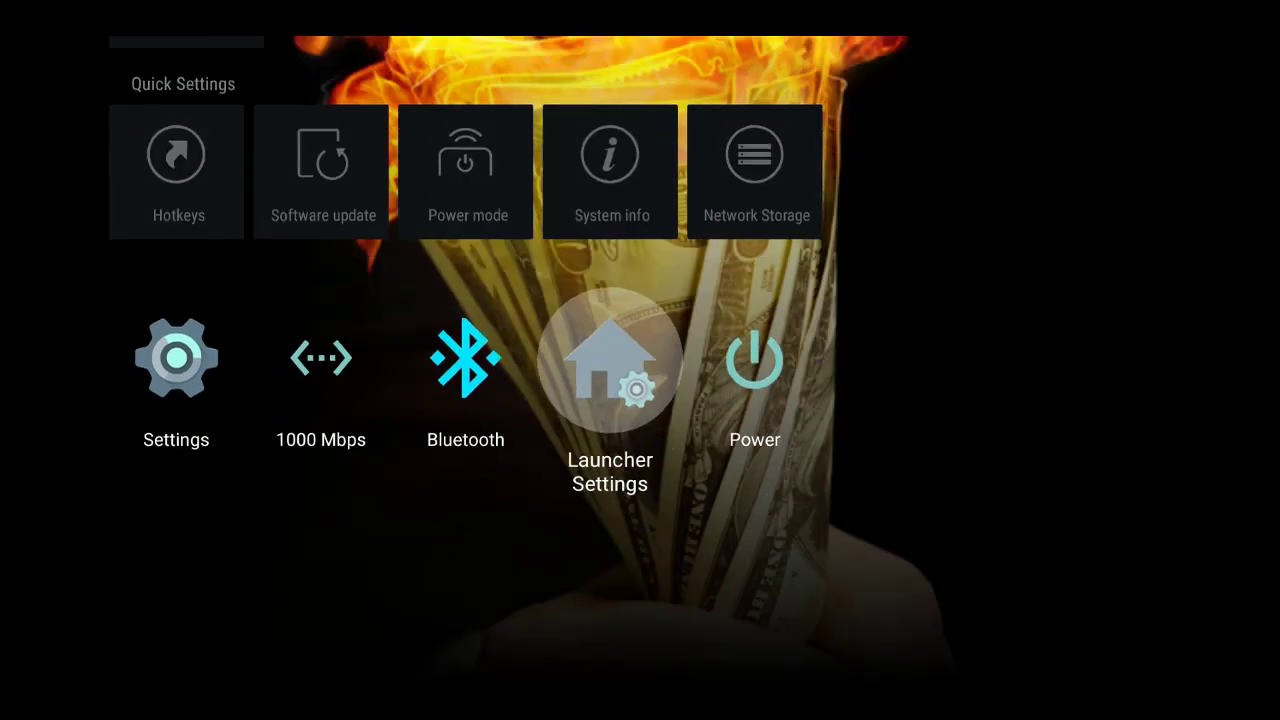
{"action": "key", "text": "Return"}
Open the list of app groups whose wallpaper can be changed in the advanced launcher options.
{"action": "key", "text": "Down"}
{"action": "key", "text": "Down"}
{"action": "key", "text": "Down"}
{"action": "key", "text": "Down"}
{"action": "key", "text": "Down"}
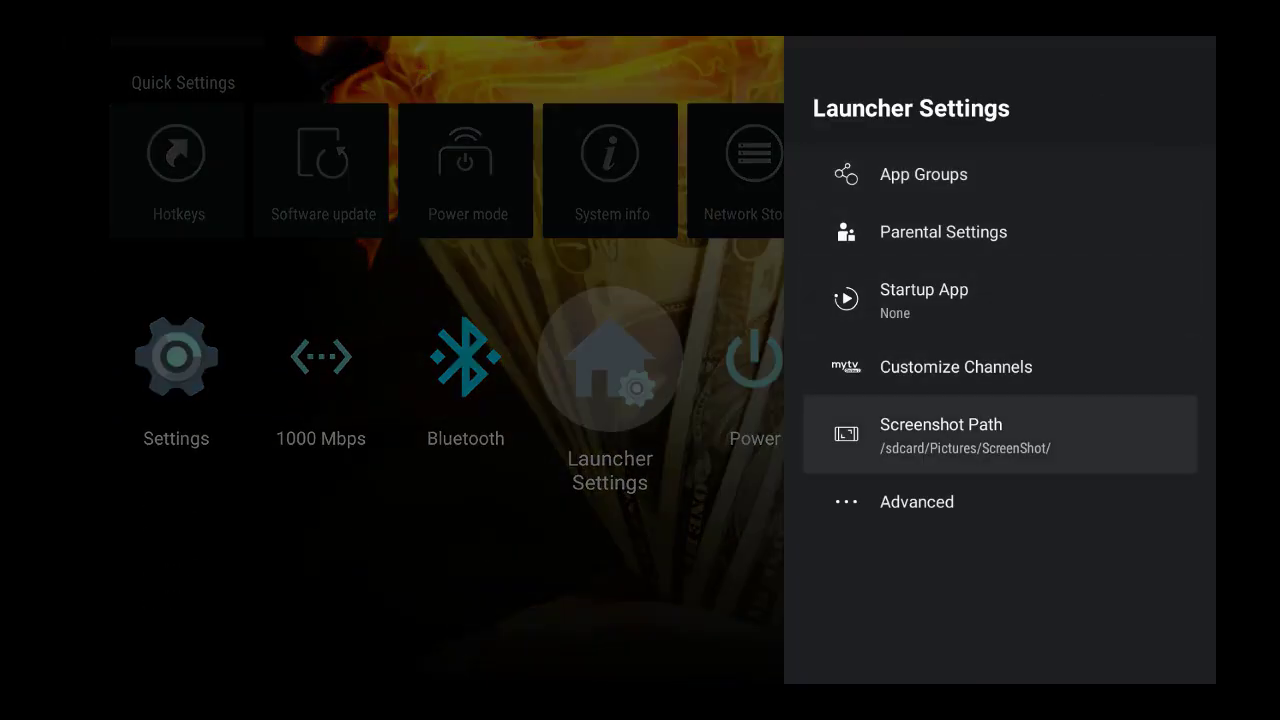
{"action": "key", "text": "Return"}
{"action": "key", "text": "Return"}
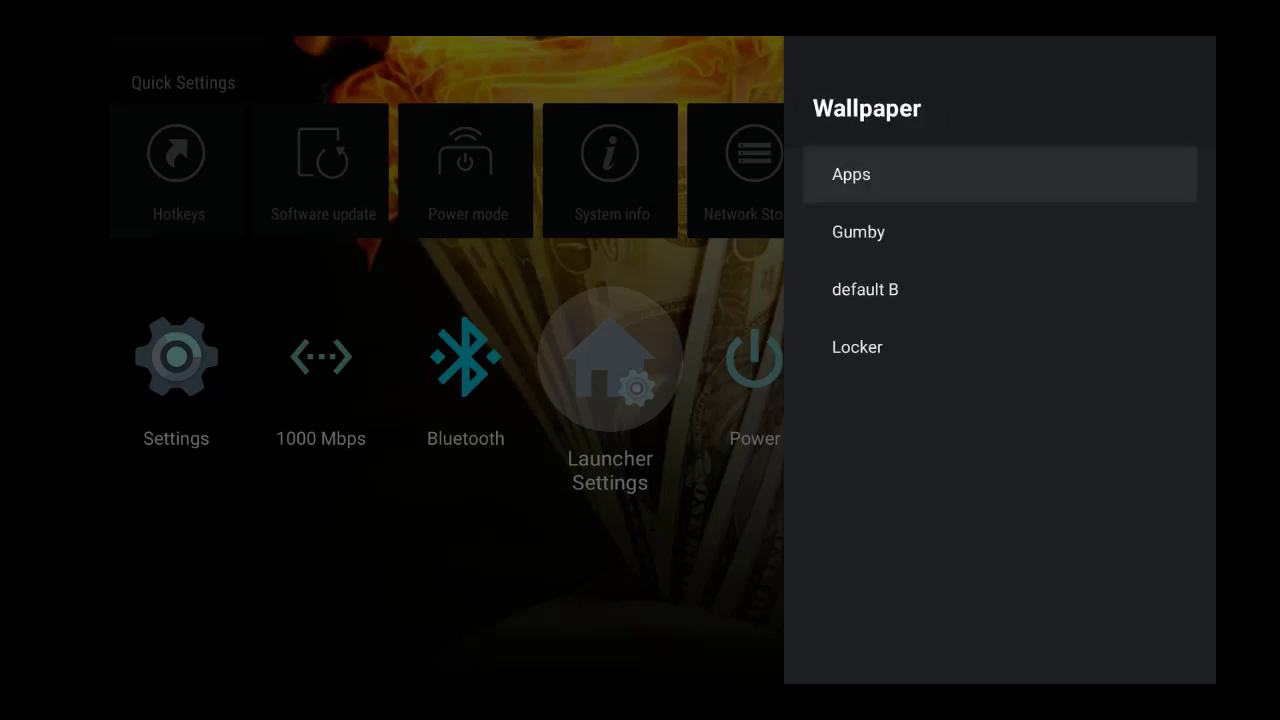
Choose a local image as the wallpaper source for the Gumby group.
{"action": "key", "text": "Down"}
{"action": "key", "text": "Return"}
{"action": "key", "text": "Down"}
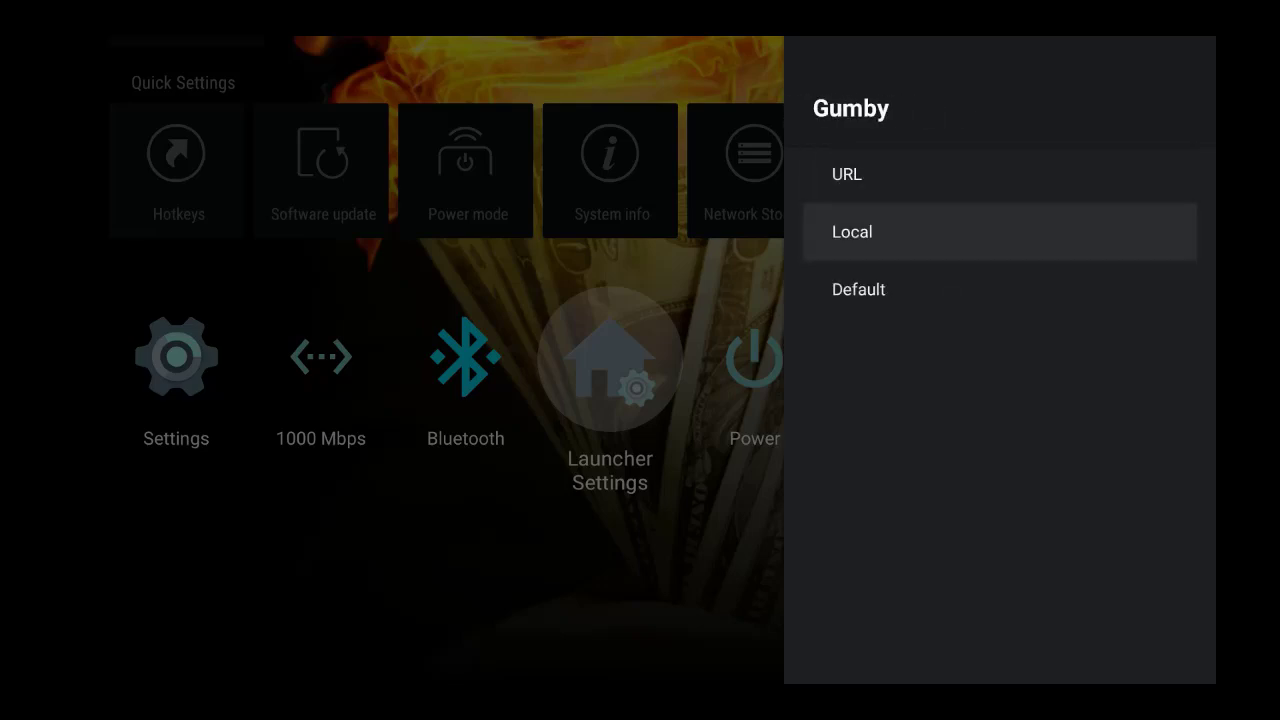
{"action": "key", "text": "Return"}
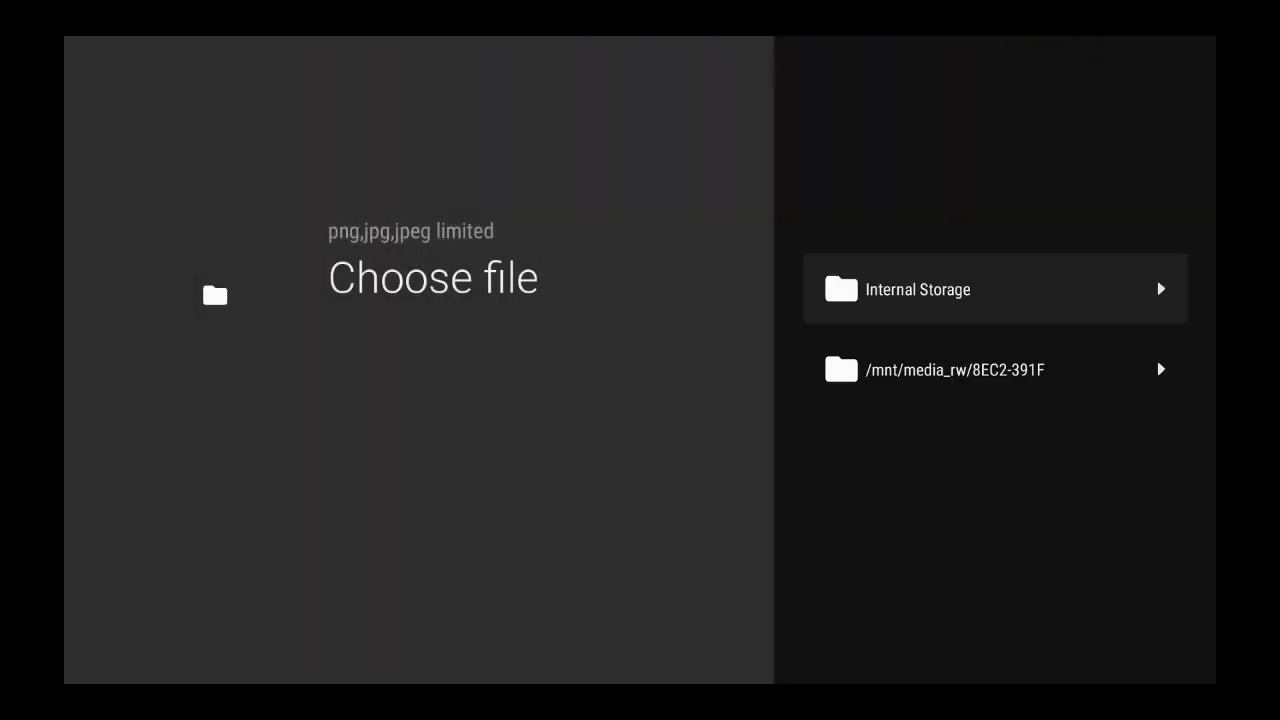
Browse the Internal Storage to the Download folder for the wallpaper image.
{"action": "key", "text": "Return"}
{"action": "key", "text": "Down"}
{"action": "key", "text": "Down"}
{"action": "key", "text": "Down"}
{"action": "key", "text": "Down"}
{"action": "key", "text": "Down"}
{"action": "key", "text": "Down"}
{"action": "key", "text": "Down"}
{"action": "key", "text": "Down"}
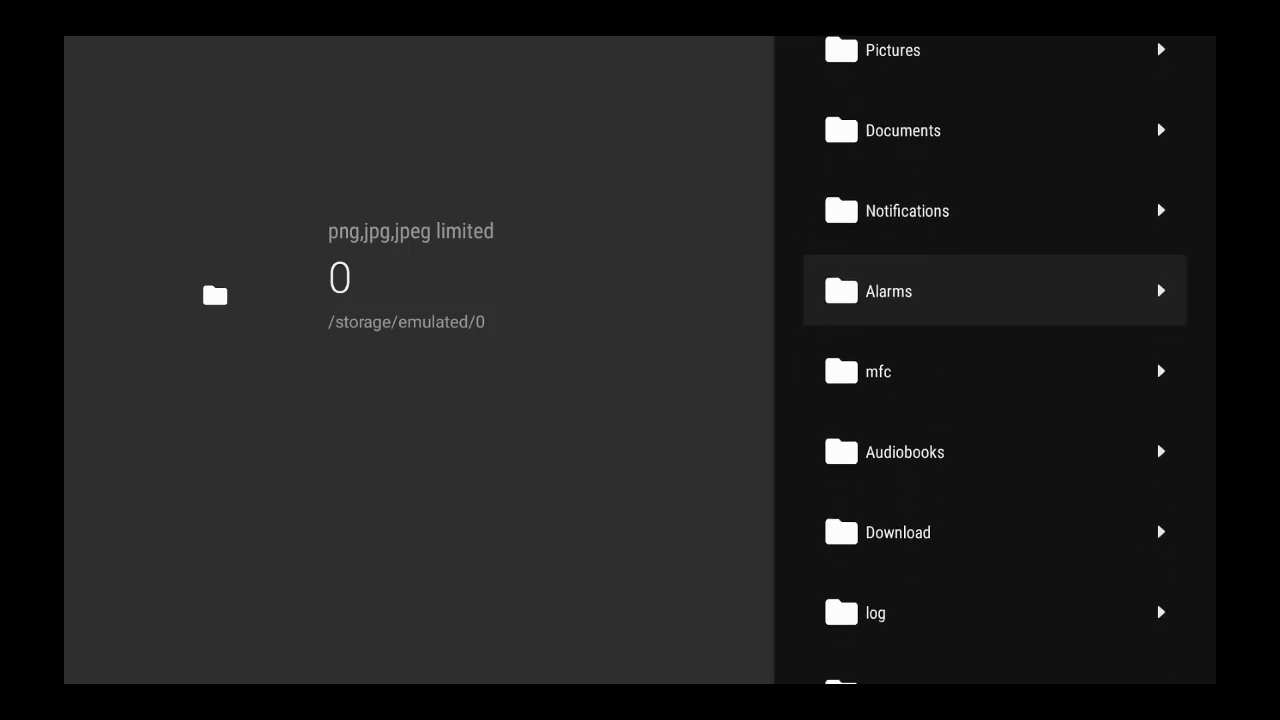
{"action": "key", "text": "Return"}
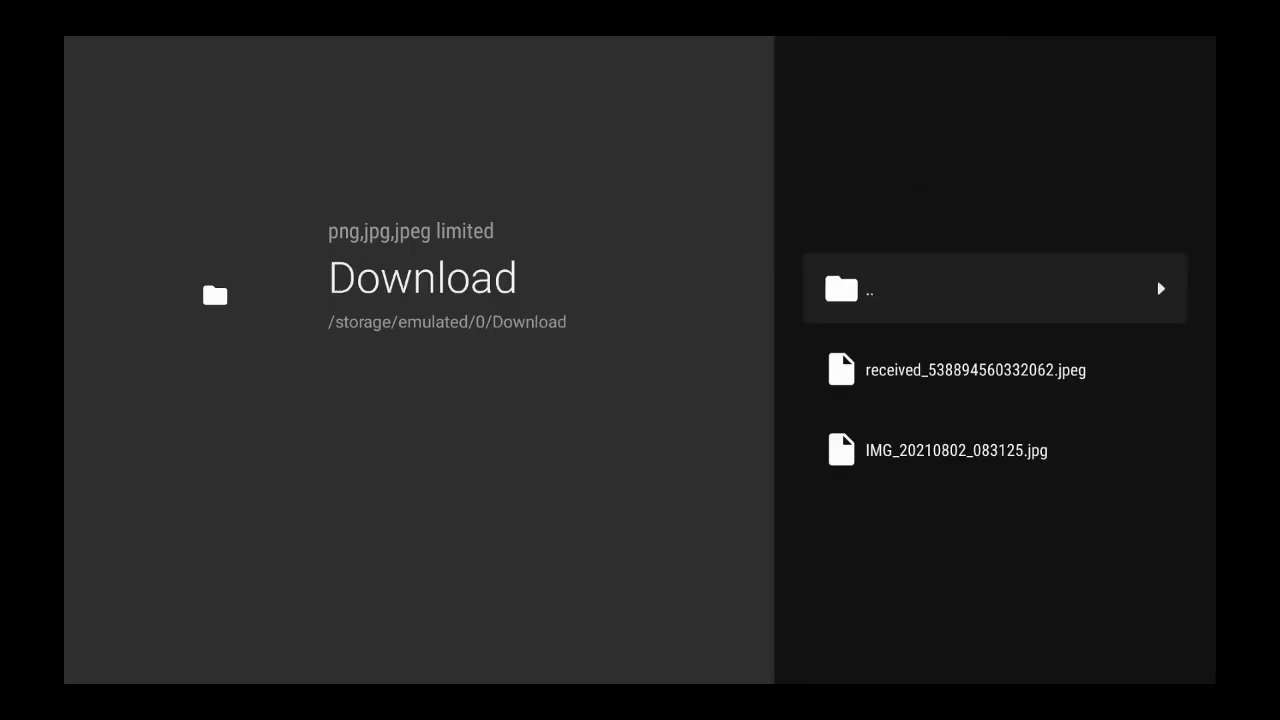
Apply received_538894560332062.jpeg as the Gumby group's wallpaper and close Launcher Settings.
{"action": "key", "text": "Down"}
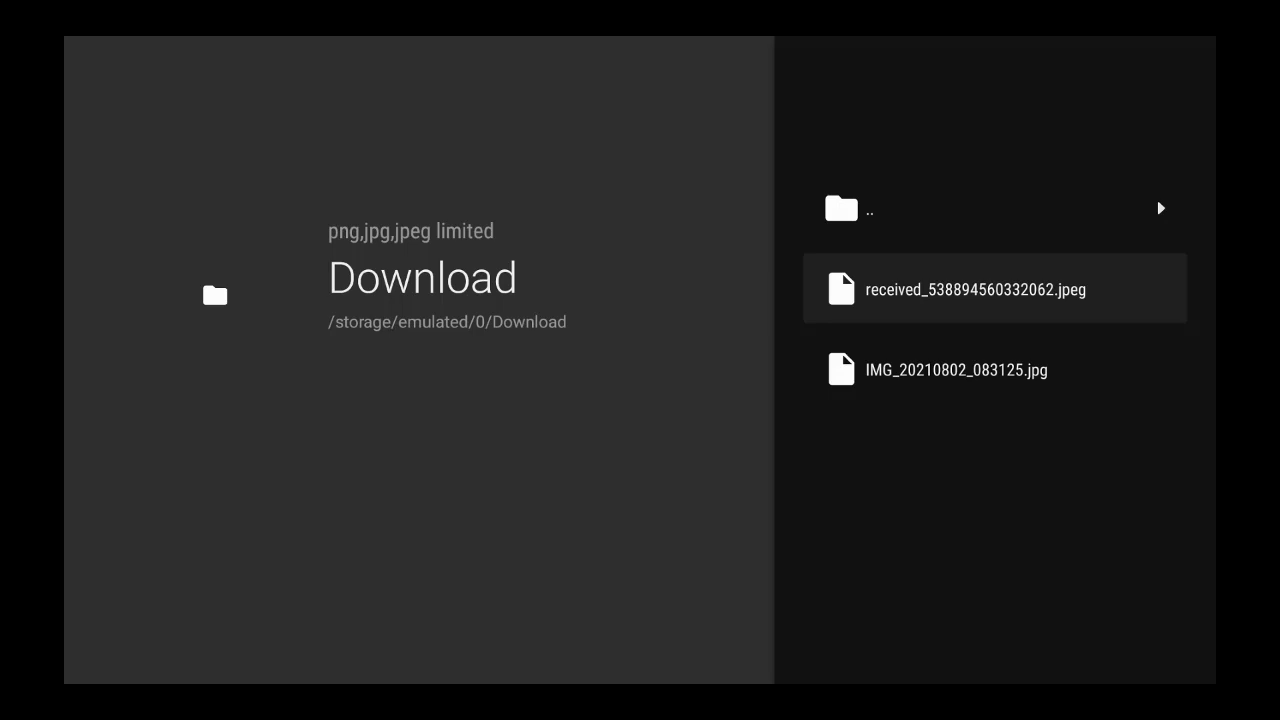
{"action": "key", "text": "Return"}
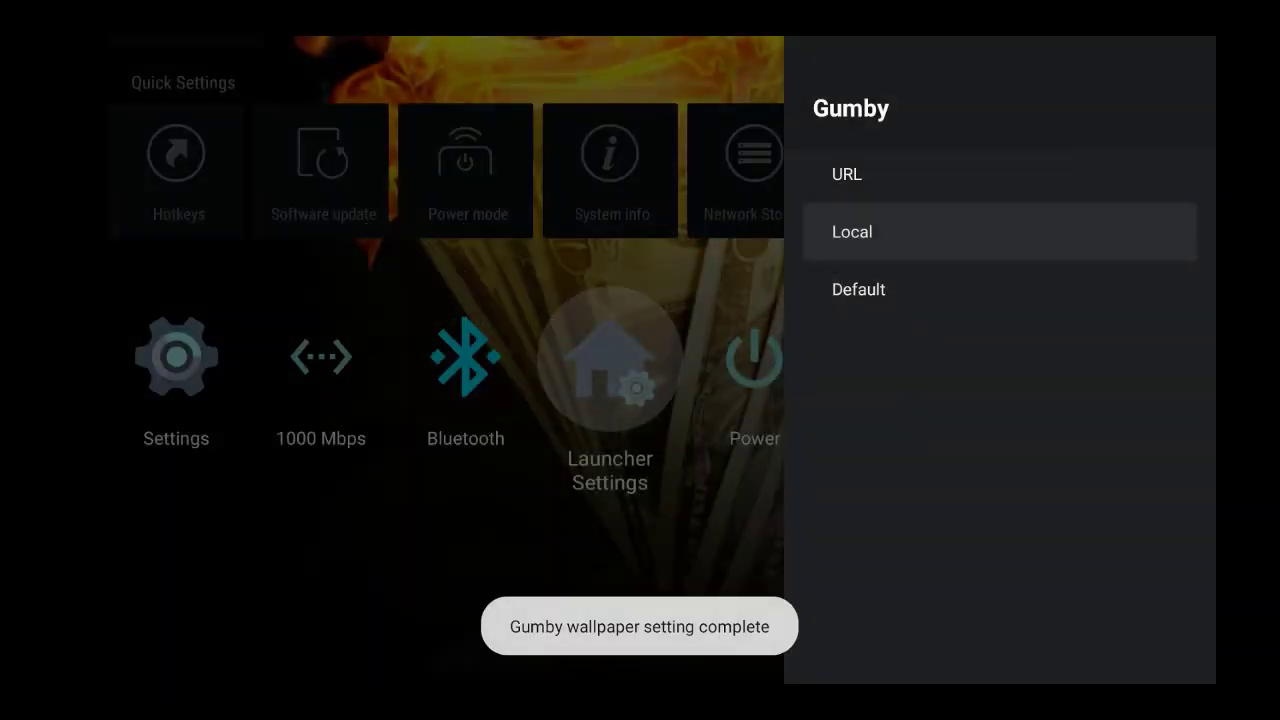
{"action": "key", "text": "Escape"}
{"action": "key", "text": "Escape"}
{"action": "key", "text": "Escape"}
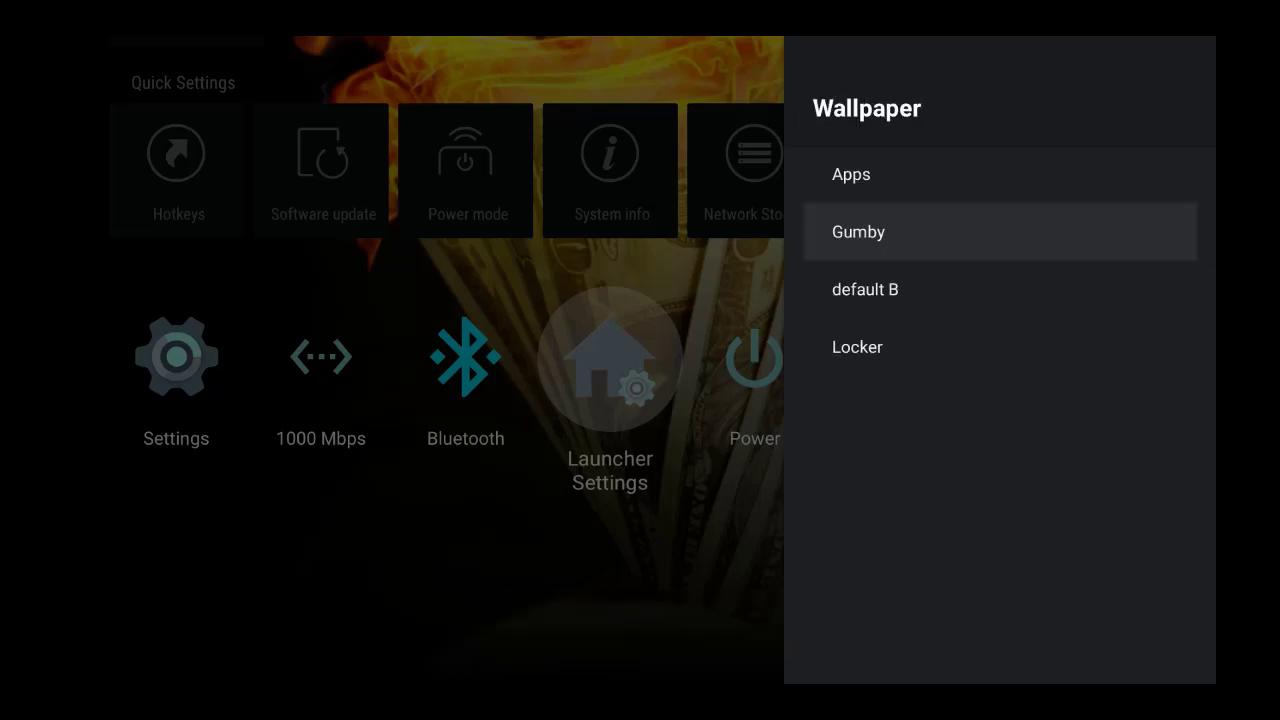
{"action": "key", "text": "Escape"}
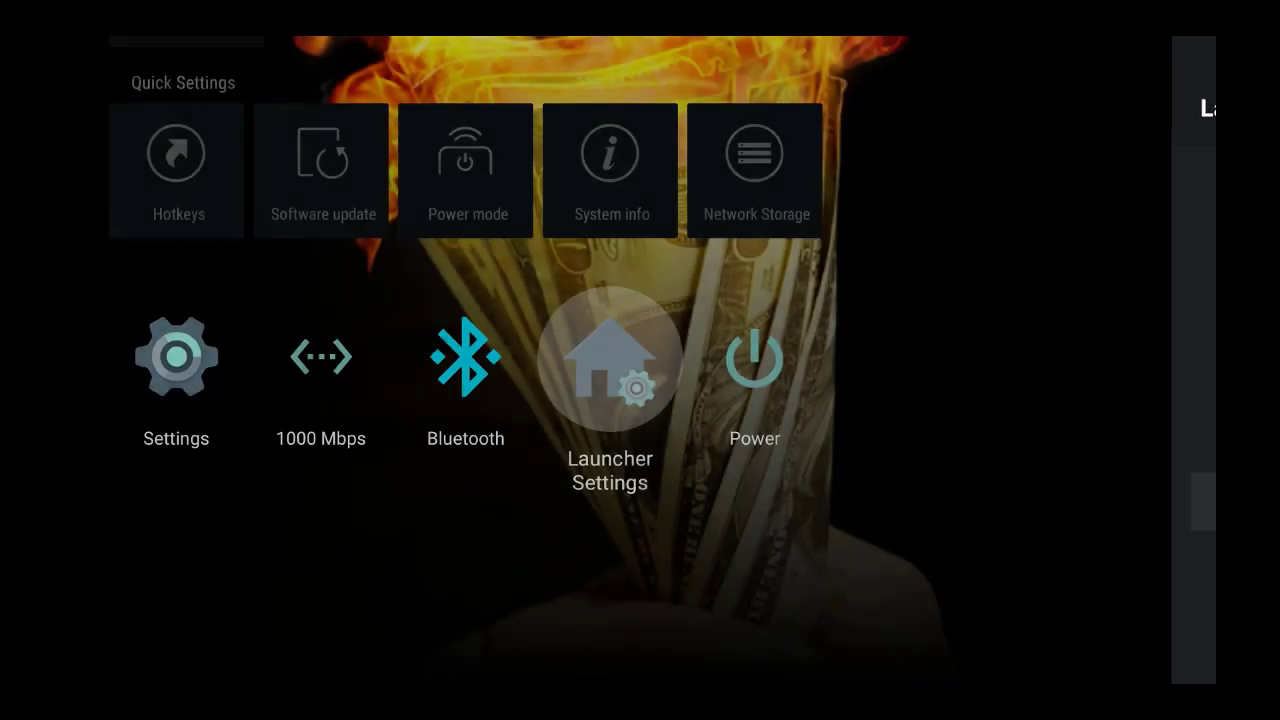
Compare the Gumby row's new wallpaper with those behind the Apps, Locker and Quick Settings rows.
{"action": "key", "text": "Up"}
{"action": "key", "text": "Up"}
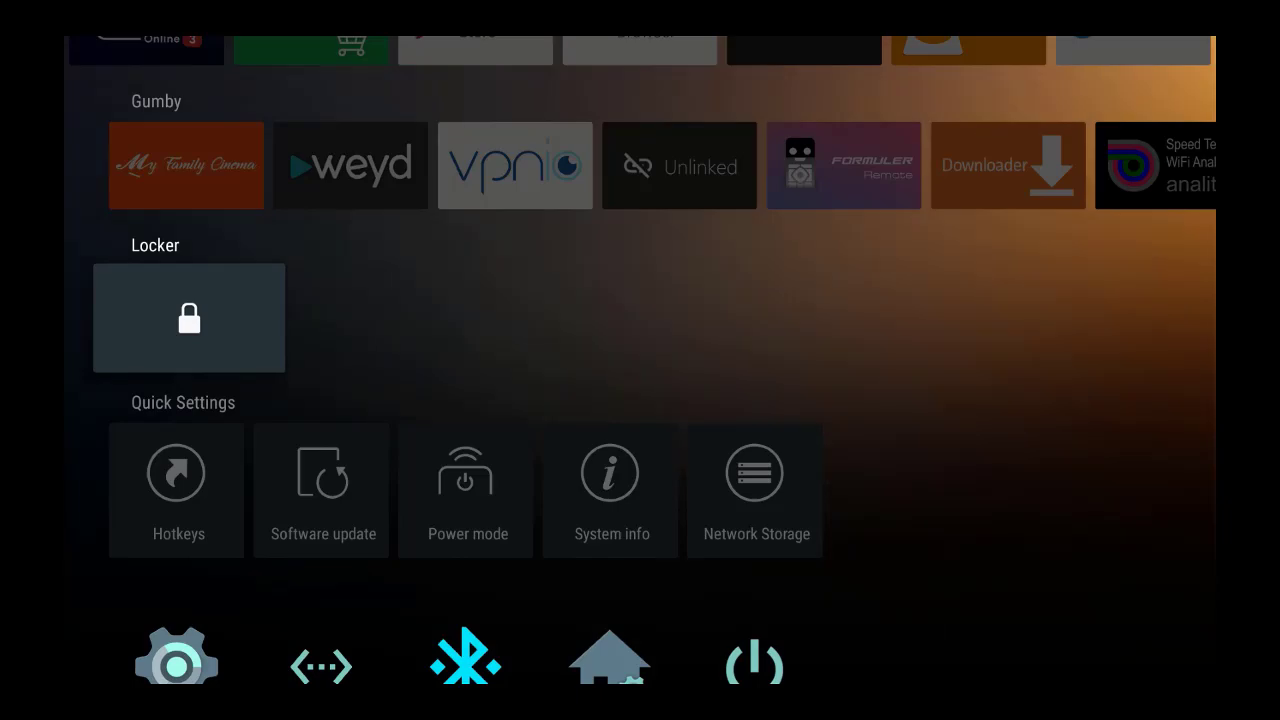
{"action": "key", "text": "Up"}
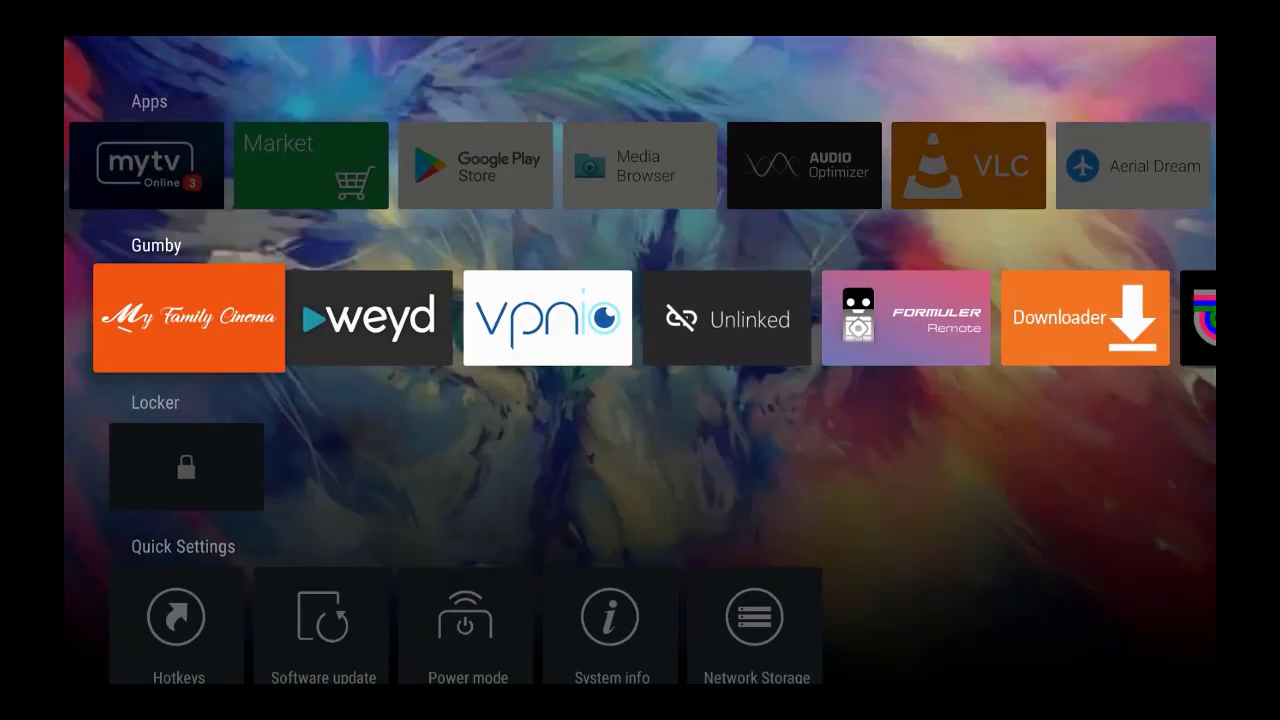
{"action": "key", "text": "Up"}
{"action": "key", "text": "Down"}
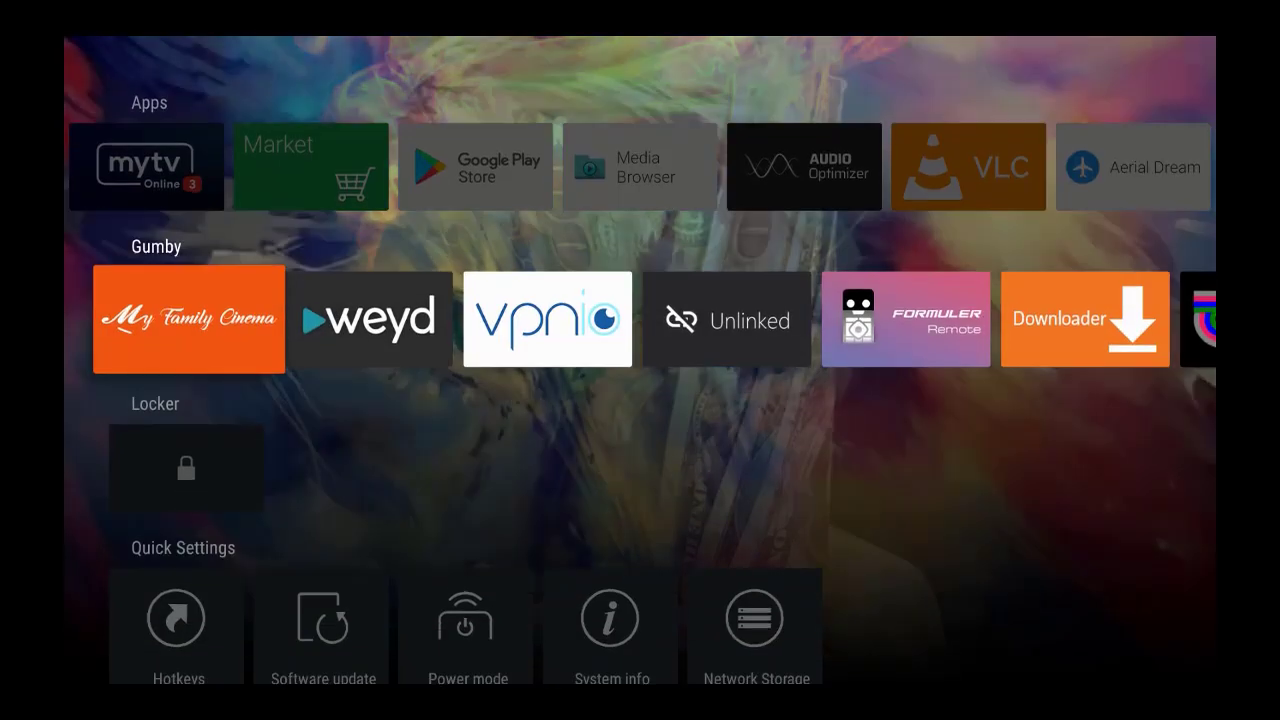
{"action": "key", "text": "Down"}
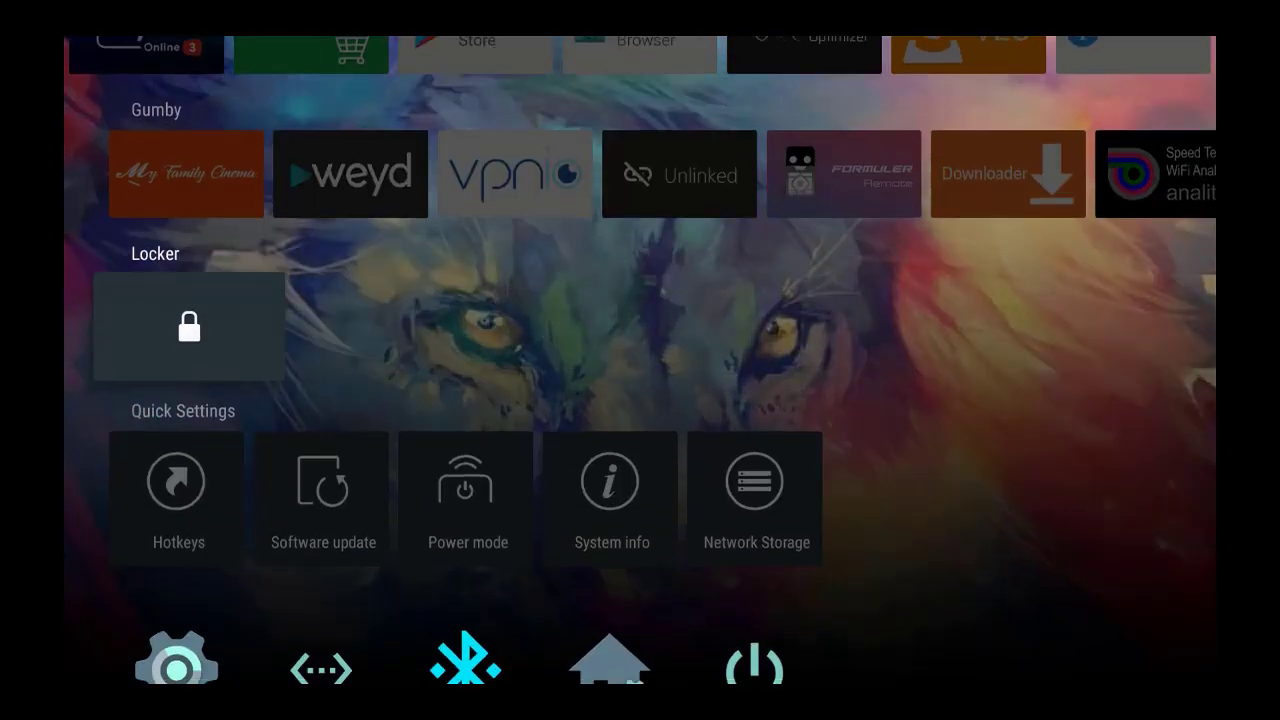
{"action": "key", "text": "Up"}
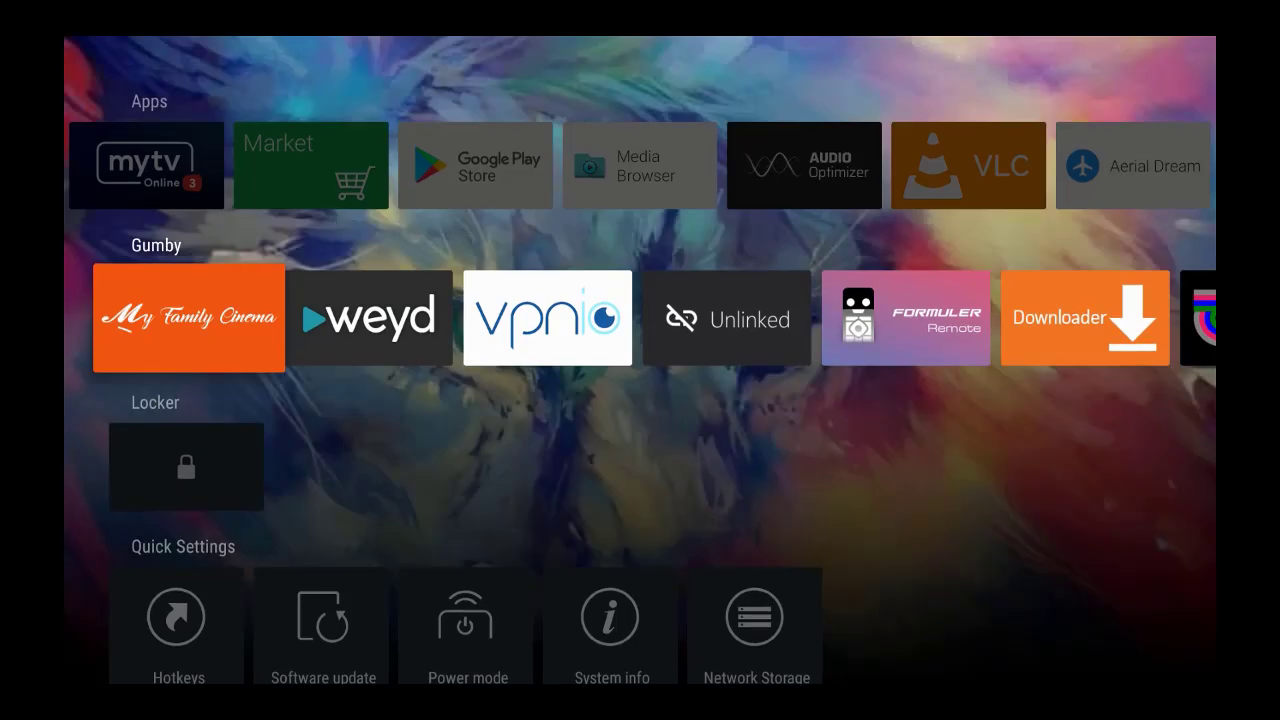
{"action": "key", "text": "Down"}
{"action": "key", "text": "Down"}
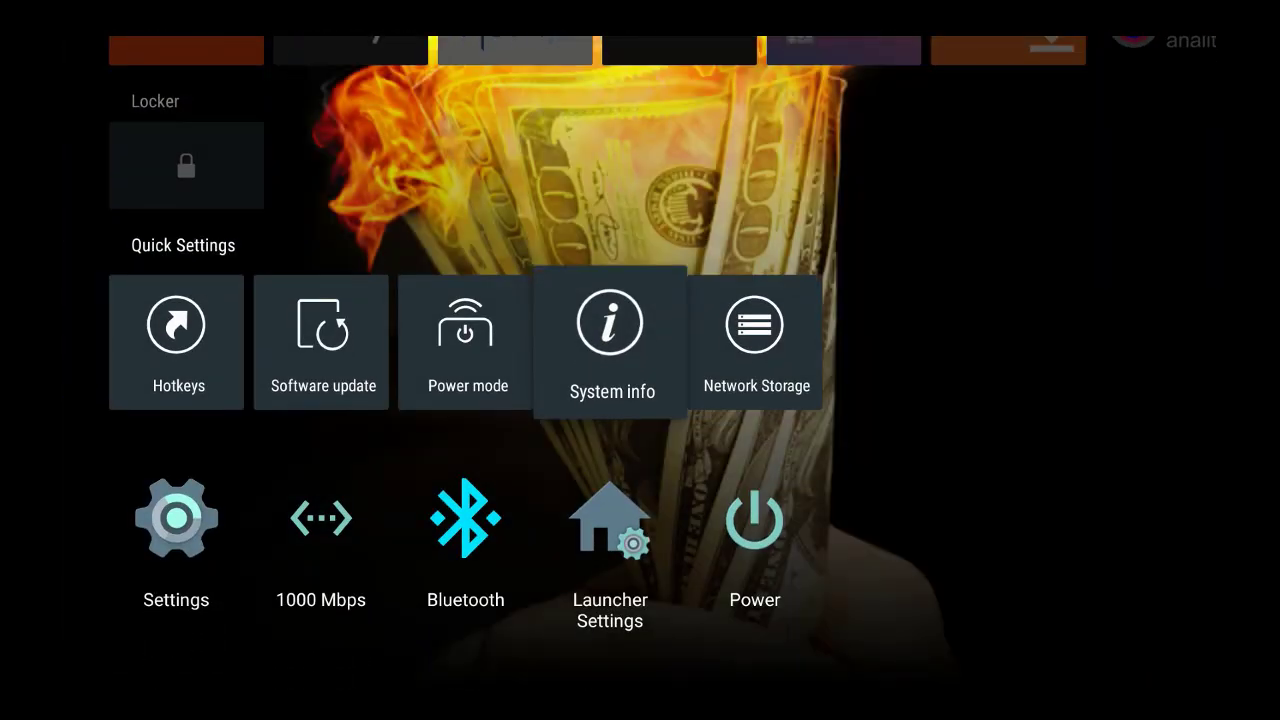
{"action": "key", "text": "Up"}
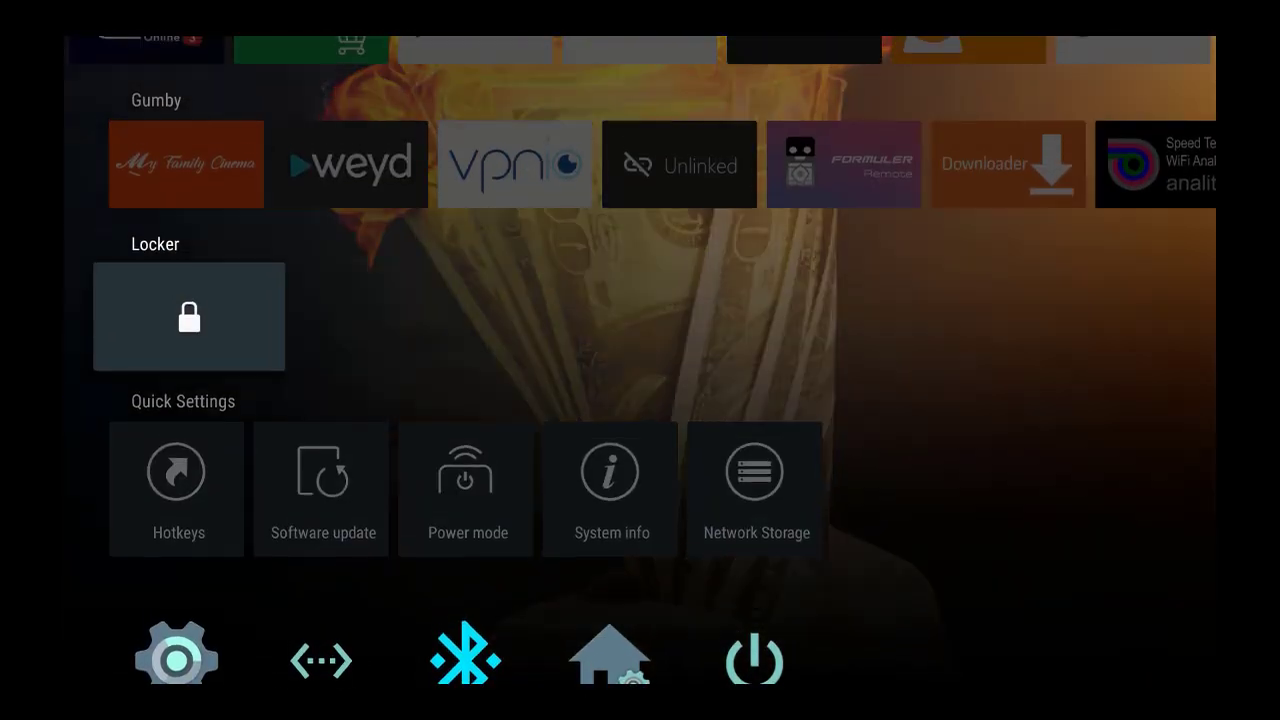
{"action": "key", "text": "Up"}
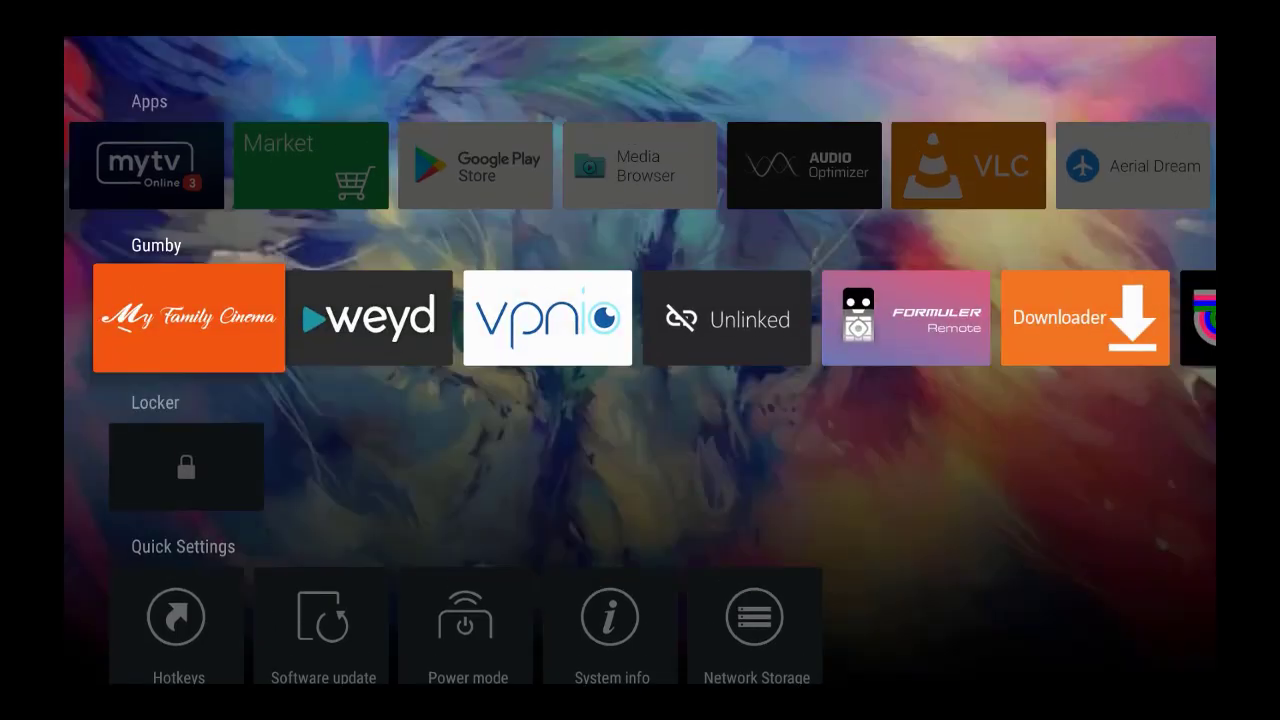
{"action": "key", "text": "Up"}
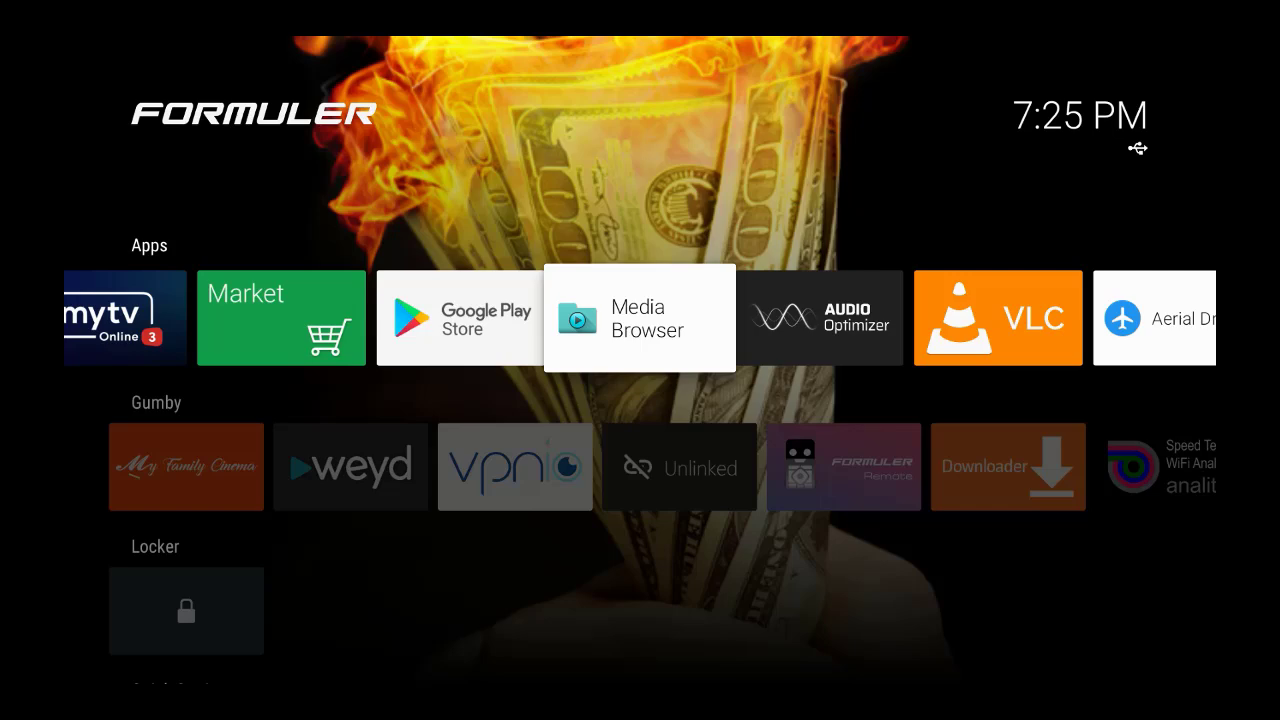
Return from the Apps row to Launcher Settings.
{"action": "key", "text": "Down"}
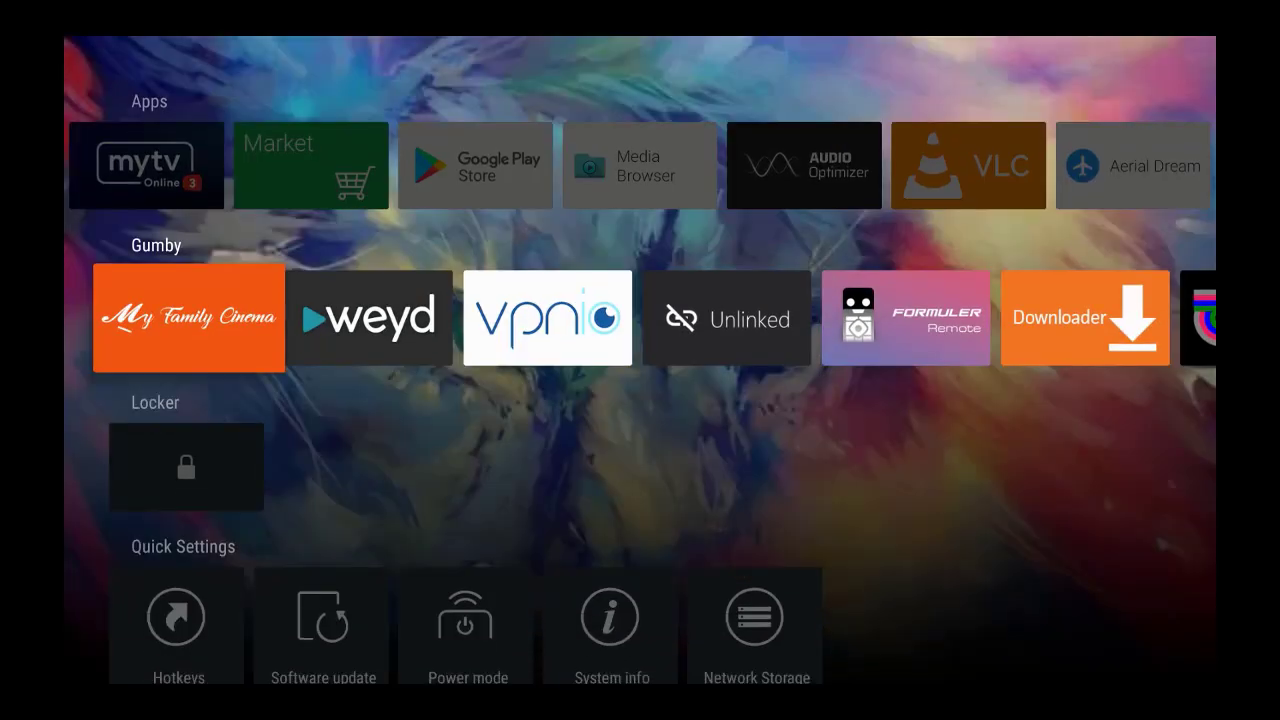
{"action": "key", "text": "Down"}
{"action": "key", "text": "Down"}
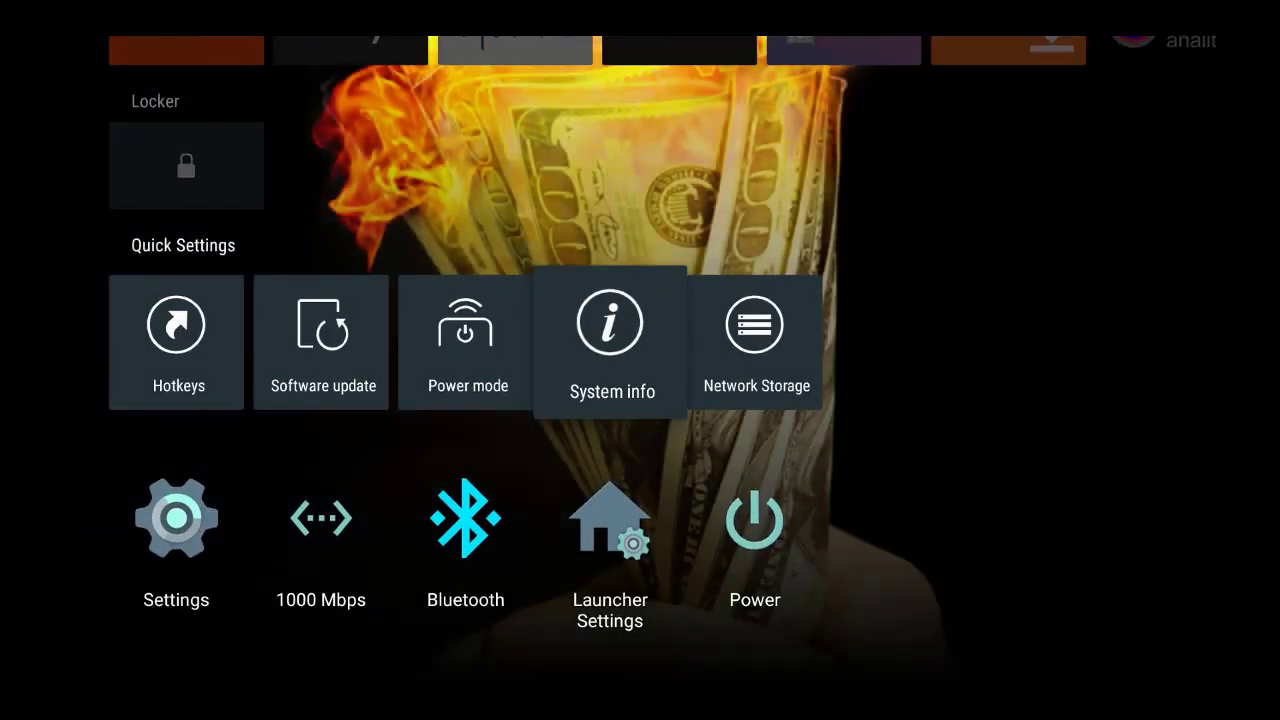
{"action": "key", "text": "Right"}
{"action": "key", "text": "Down"}
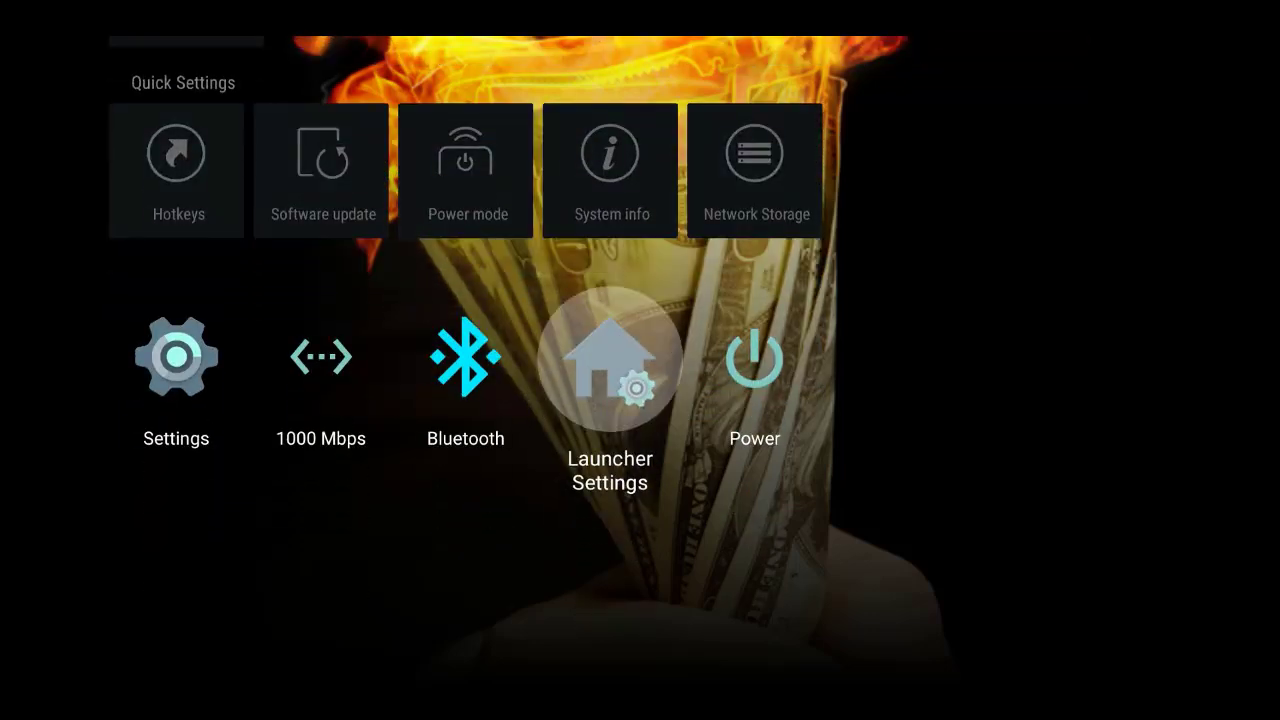
{"action": "key", "text": "Return"}
Open the Gumby group's wallpaper source options in the advanced launcher settings.
{"action": "key", "text": "Down"}
{"action": "key", "text": "Down"}
{"action": "key", "text": "Down"}
{"action": "key", "text": "Down"}
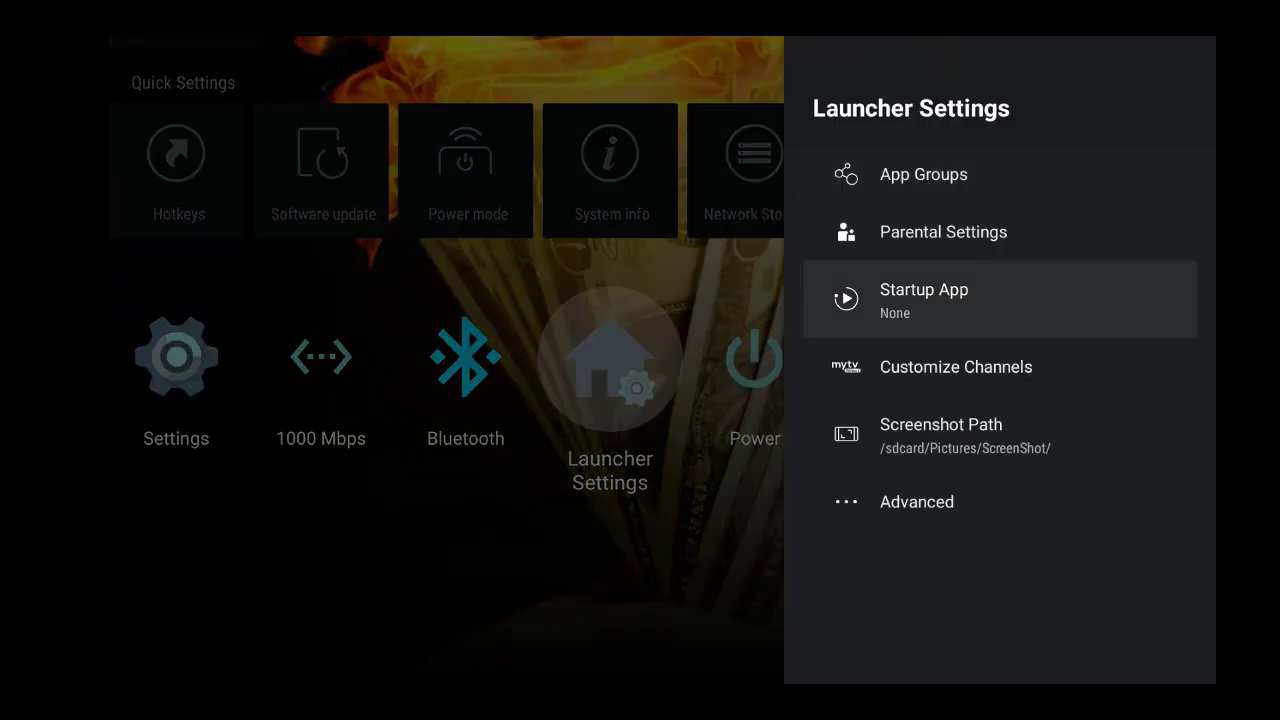
{"action": "key", "text": "Down"}
{"action": "key", "text": "Return"}
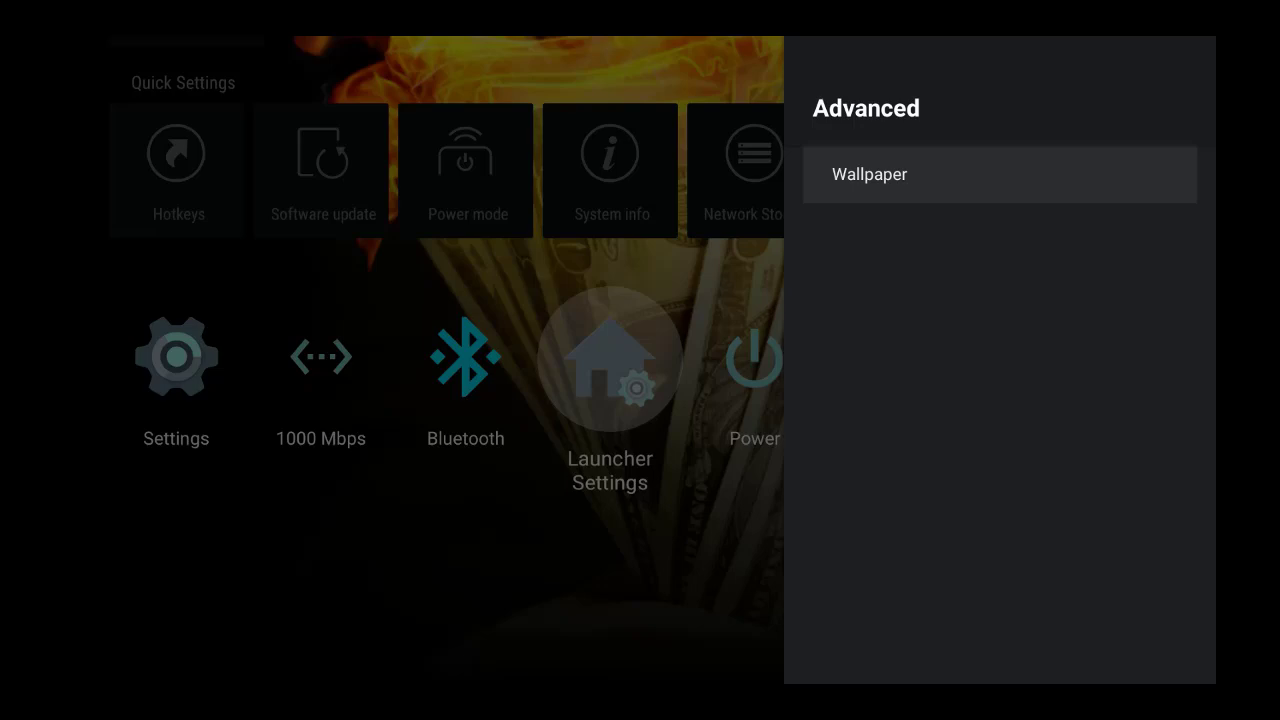
{"action": "key", "text": "Return"}
{"action": "key", "text": "Down"}
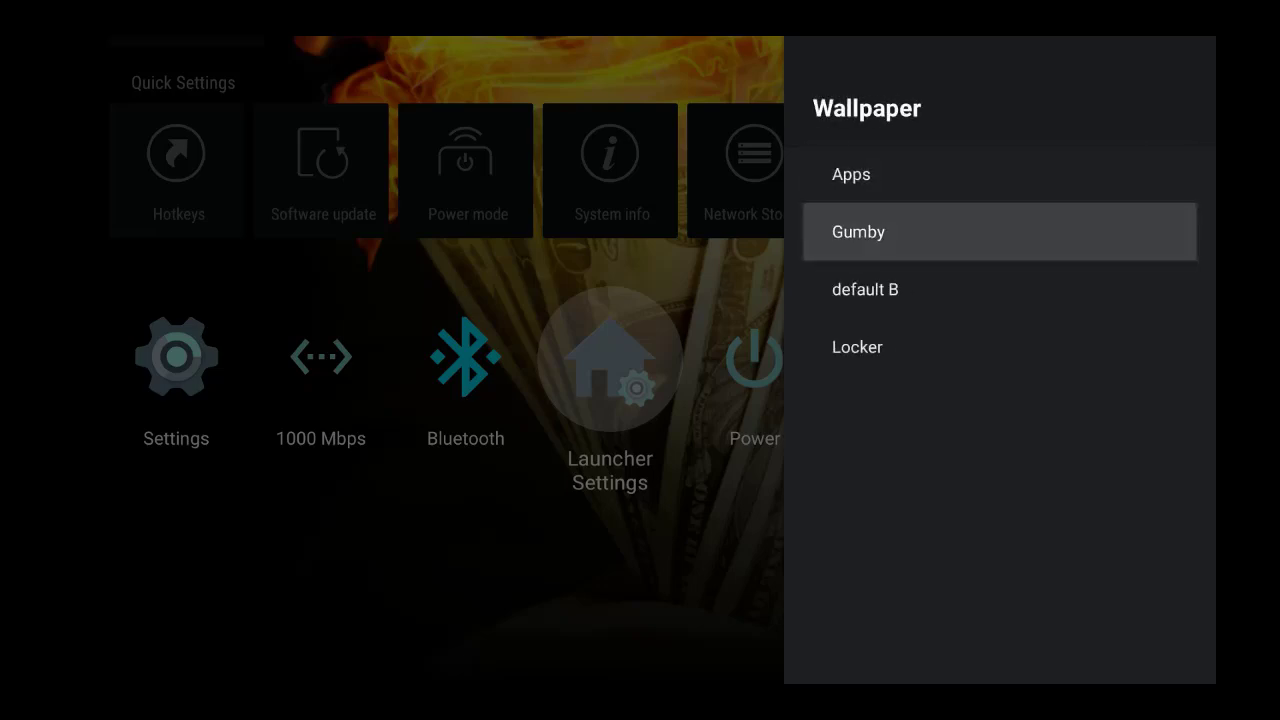
{"action": "key", "text": "Return"}
View the storage locations offered for a local Gumby wallpaper, leaving without picking a file.
{"action": "key", "text": "Down"}
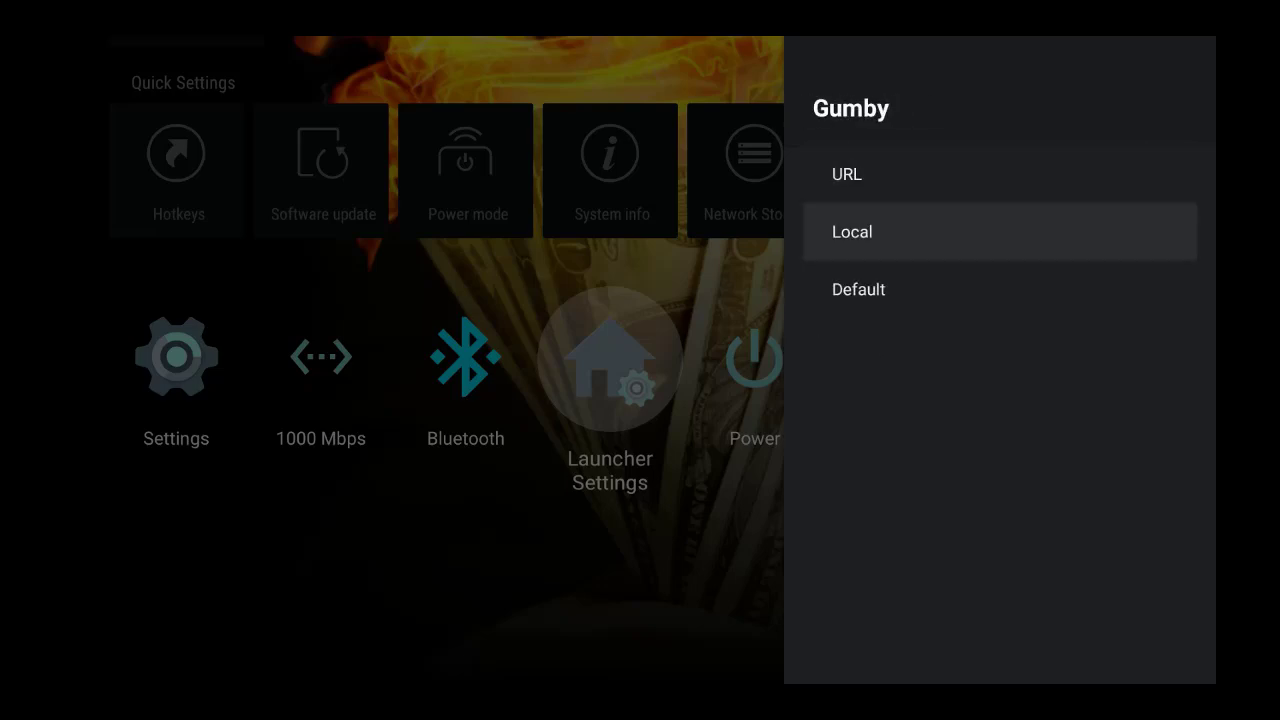
{"action": "key", "text": "Return"}
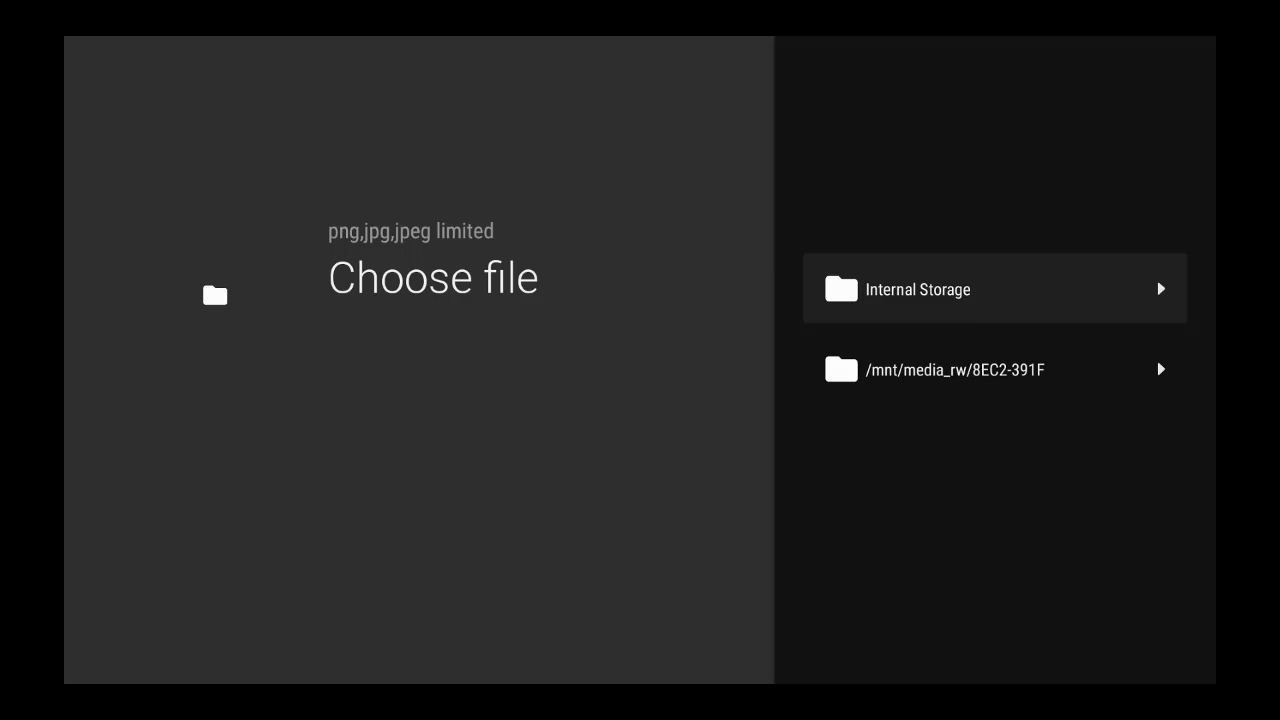
{"action": "key", "text": "Escape"}
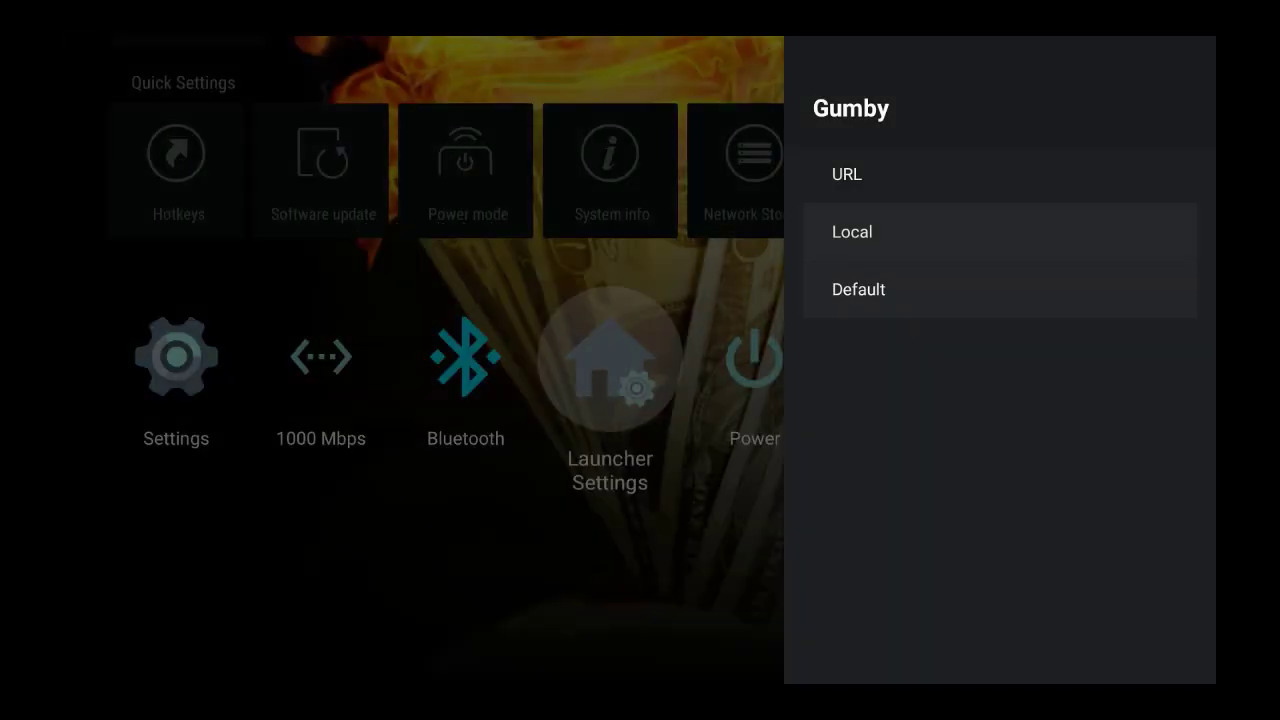
Reset the Gumby group's wallpaper to Default and back out of the wallpaper settings.
{"action": "key", "text": "Down"}
{"action": "key", "text": "Return"}
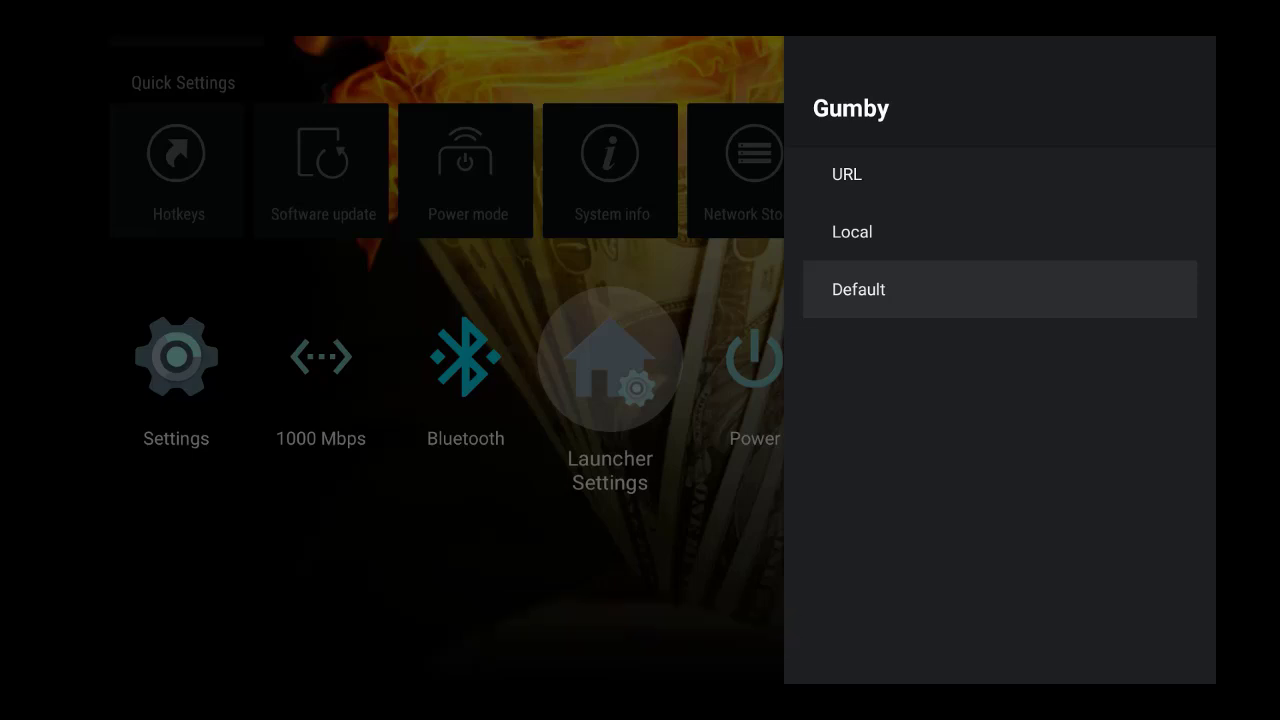
{"action": "key", "text": "Escape"}
{"action": "key", "text": "Escape"}
{"action": "key", "text": "Escape"}
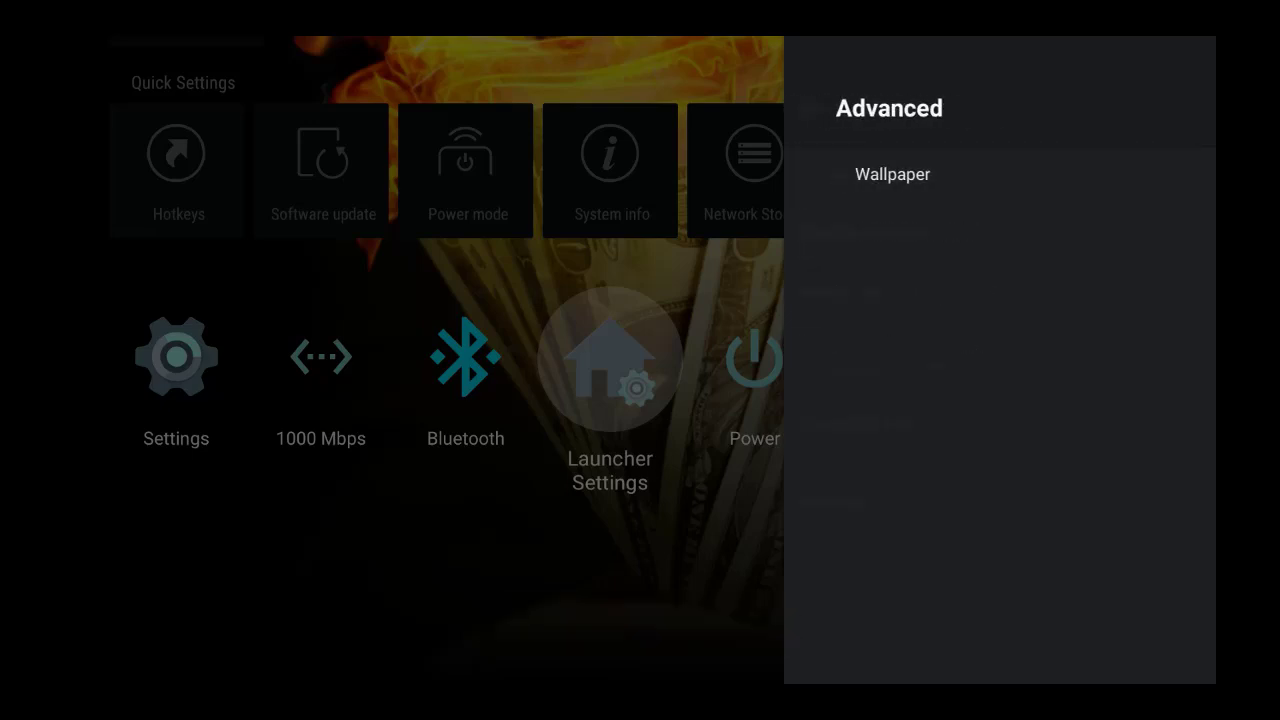
Close the advanced launcher settings and return to the Apps row on the home screen.
{"action": "key", "text": "Escape"}
{"action": "key", "text": "Up"}
{"action": "key", "text": "Up"}
{"action": "key", "text": "Up"}
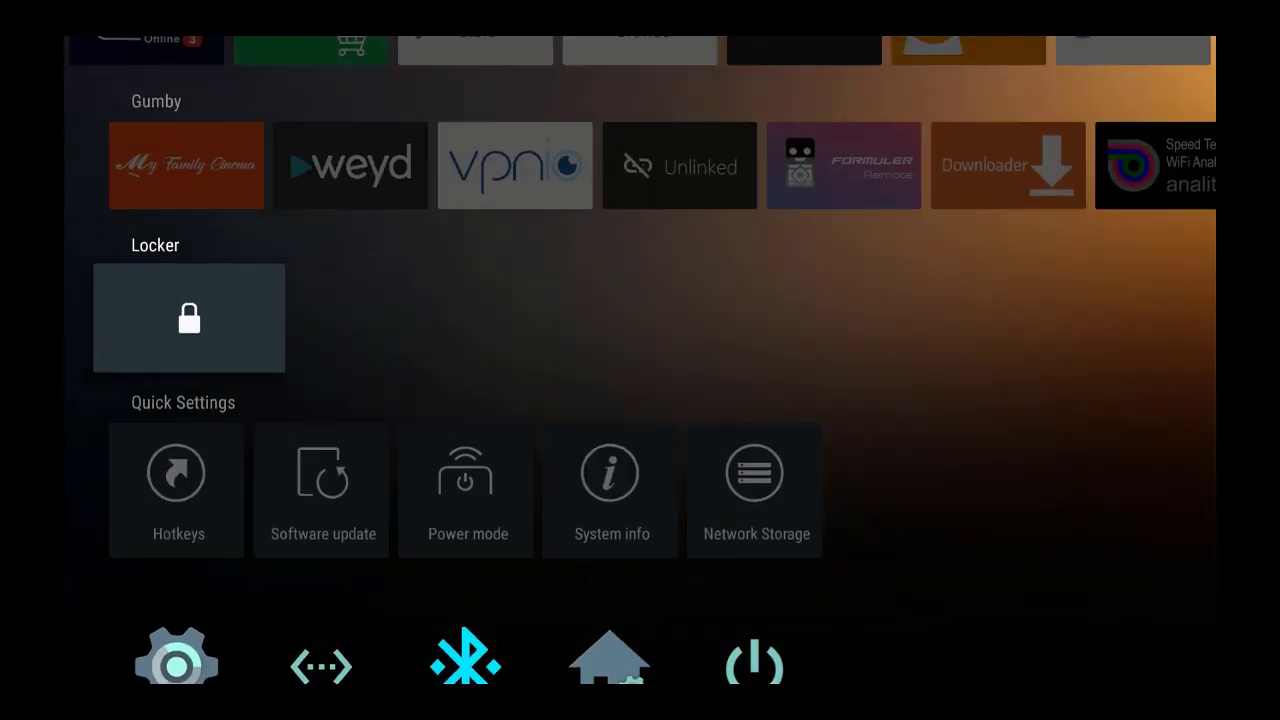
{"action": "key", "text": "Up"}
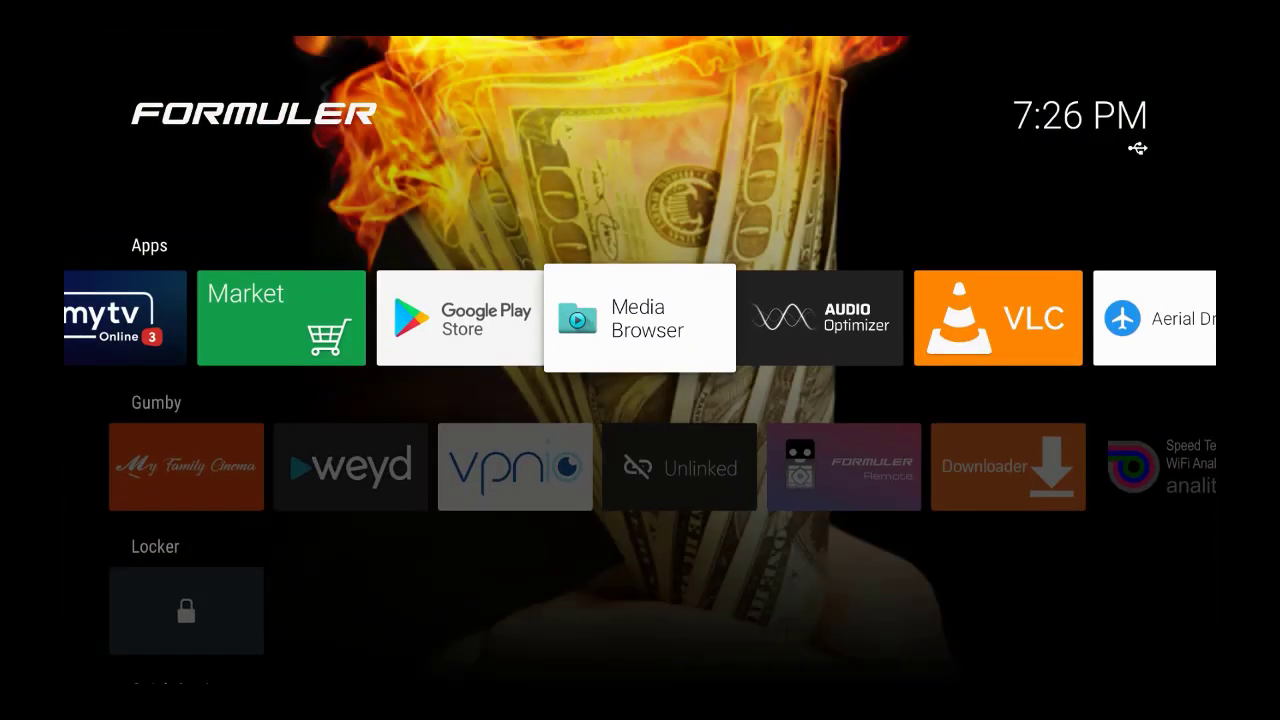
Open the Send Files To TV app from the far end of the Apps row.
{"action": "key", "text": "Right"}
{"action": "key", "text": "Right"}
{"action": "key", "text": "Right"}
{"action": "key", "text": "Right"}
{"action": "key", "text": "Right"}
{"action": "key", "text": "Right"}
{"action": "key", "text": "Right"}
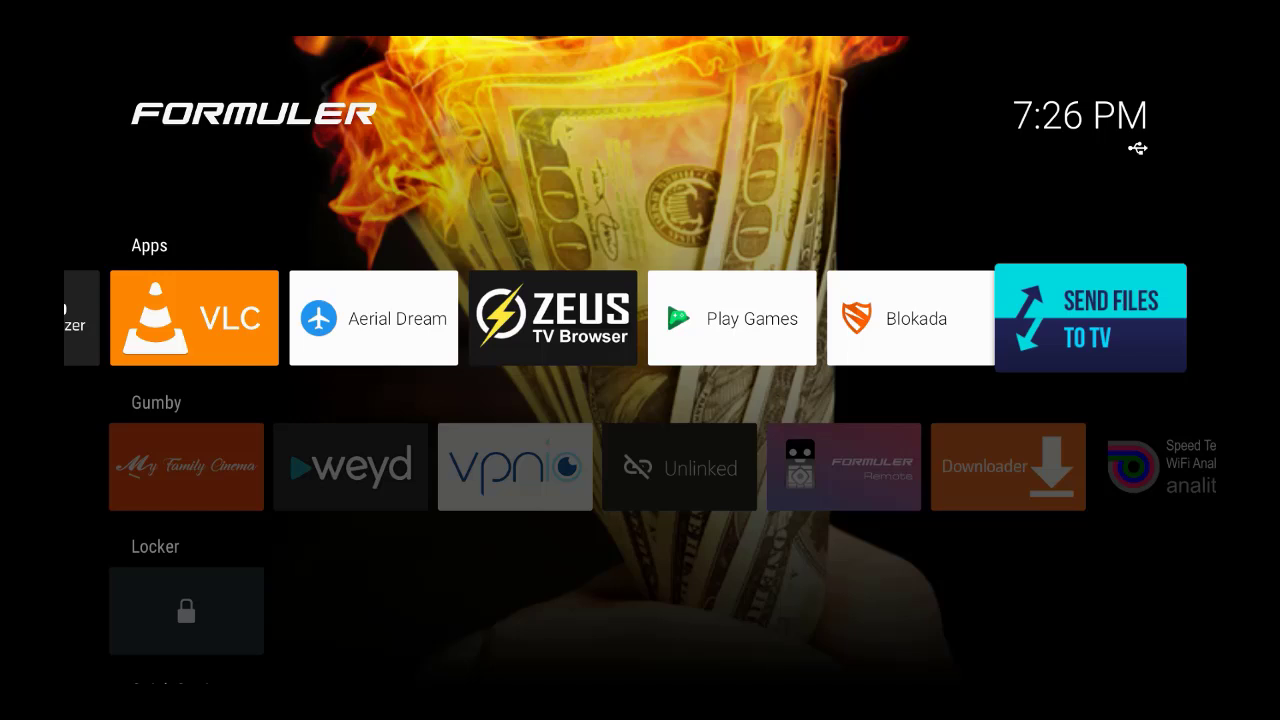
{"action": "key", "text": "Left"}
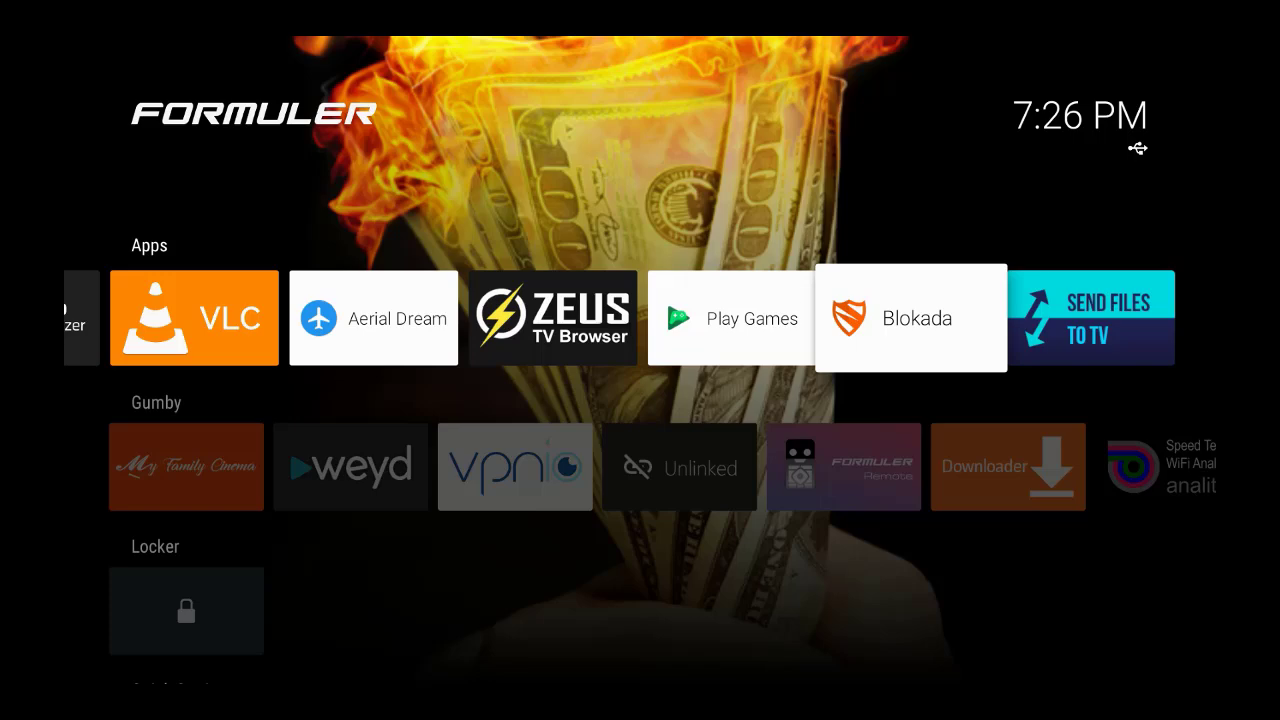
{"action": "key", "text": "Right"}
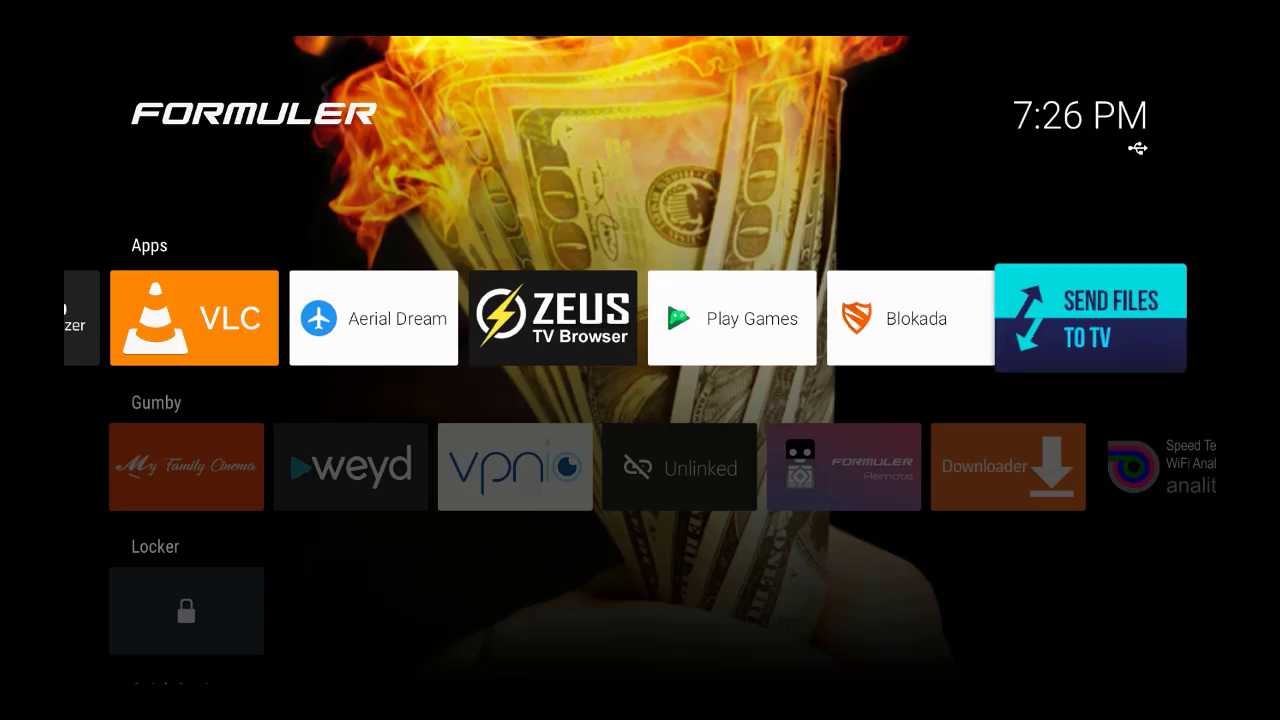
{"action": "key", "text": "Return"}
Choose to send a file and open the Download folder in the file selection list.
{"action": "key", "text": "Down"}
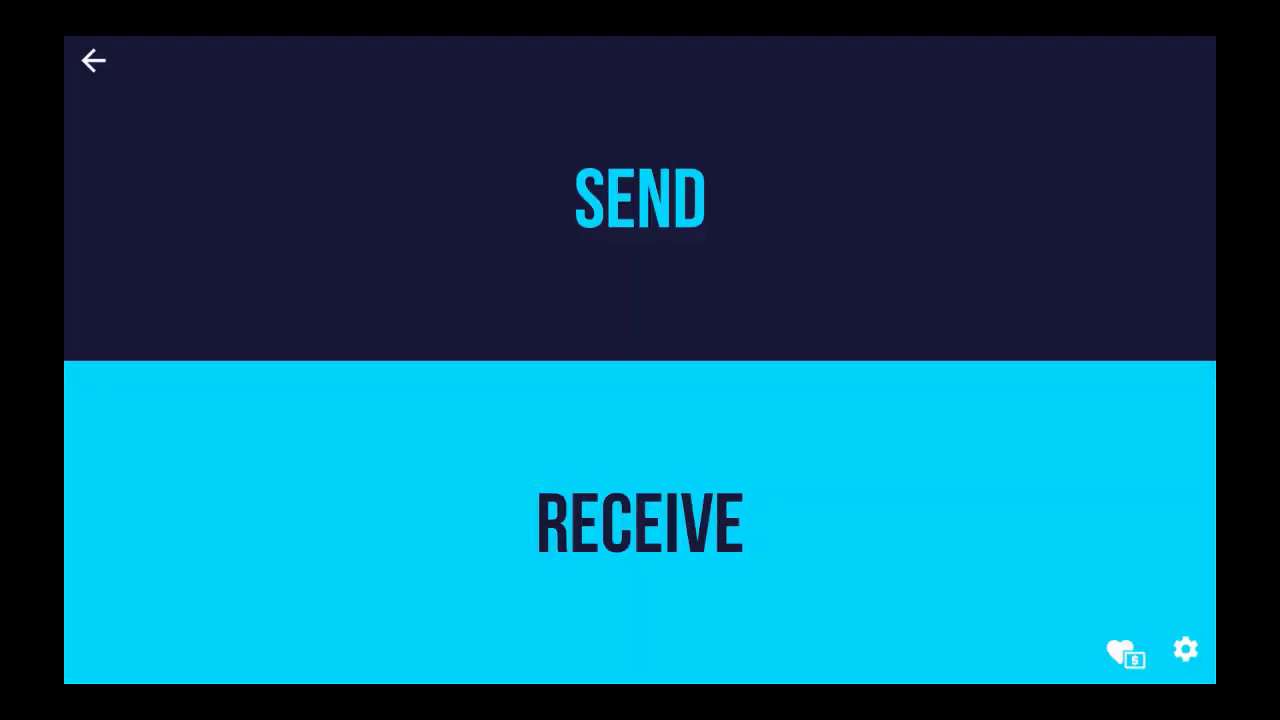
{"action": "key", "text": "Up"}
{"action": "key", "text": "Return"}
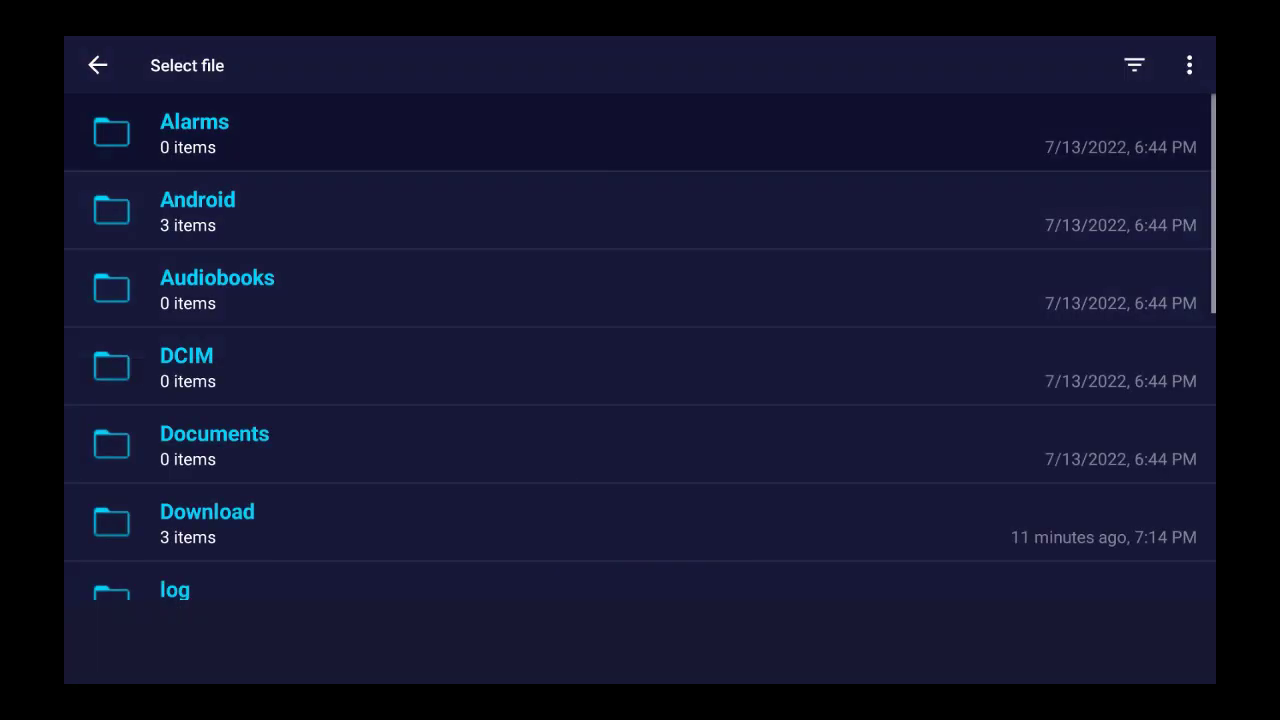
{"action": "key", "text": "Down"}
{"action": "key", "text": "Down"}
{"action": "key", "text": "Down"}
{"action": "key", "text": "Down"}
{"action": "key", "text": "Down"}
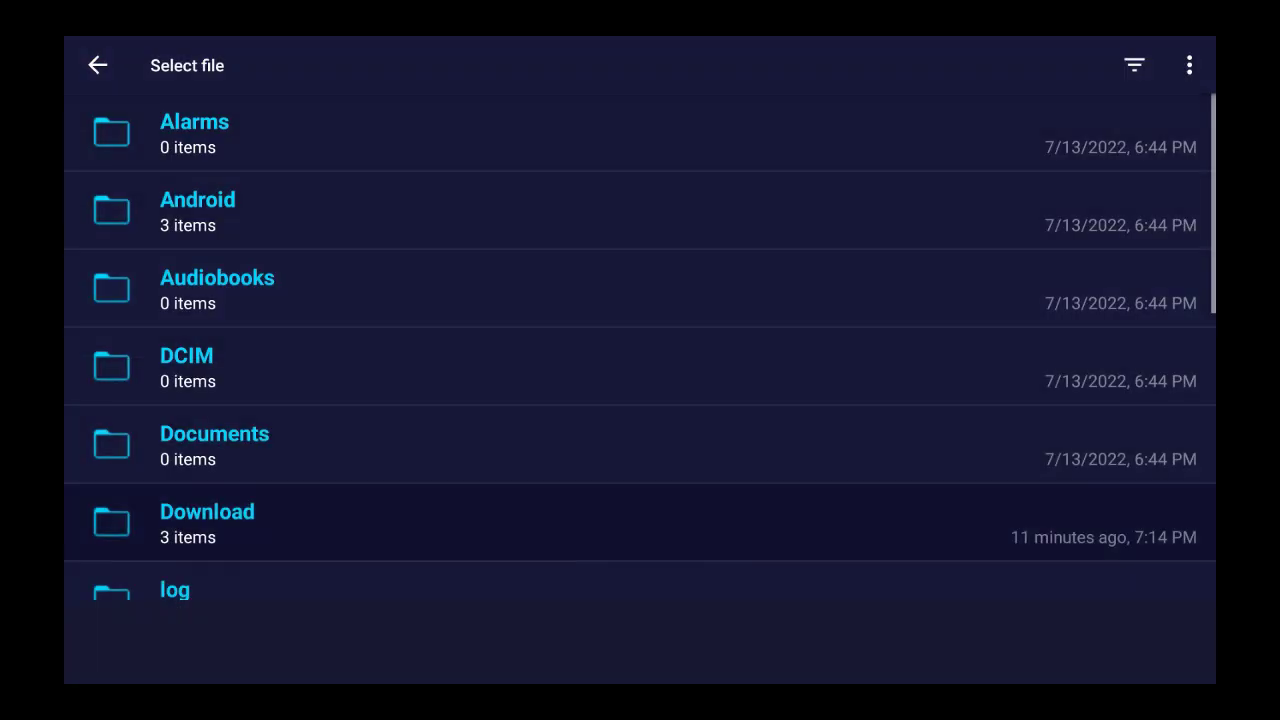
{"action": "key", "text": "Return"}
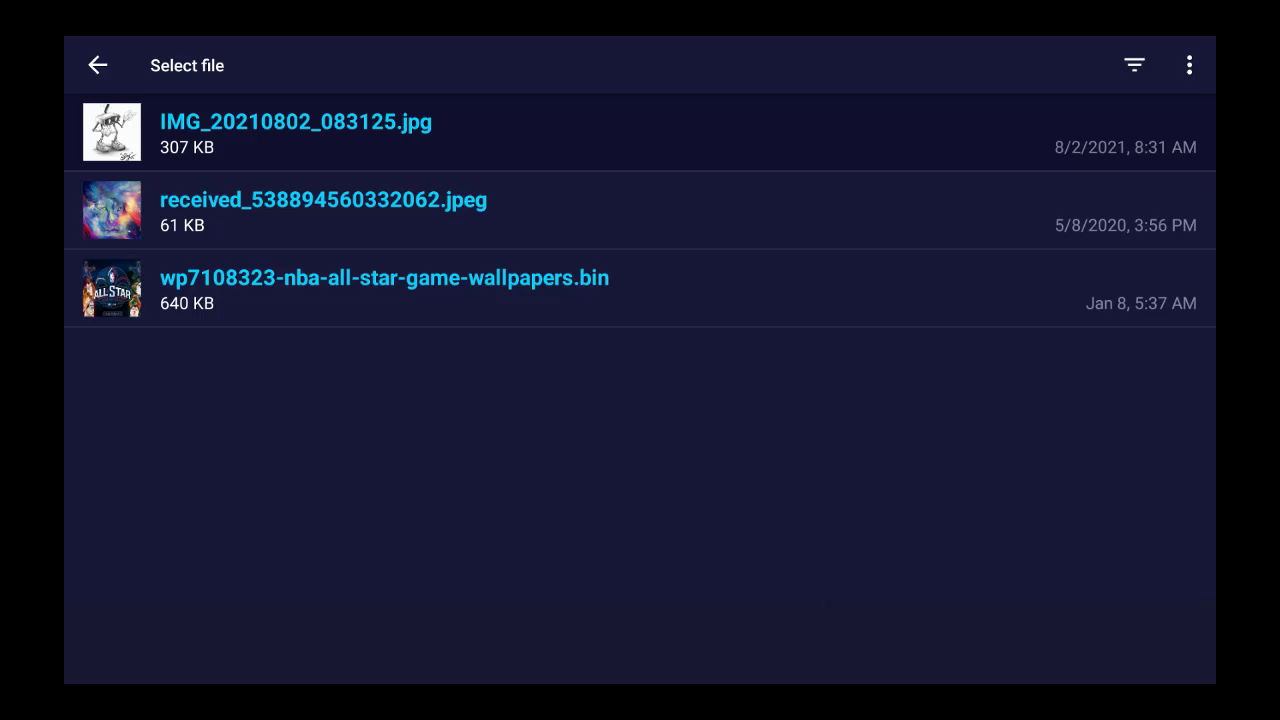
Send wp7108323-nba-all-star-game-wallpapers.bin to the Pixel 6 Pro.
{"action": "key", "text": "Down"}
{"action": "key", "text": "Down"}
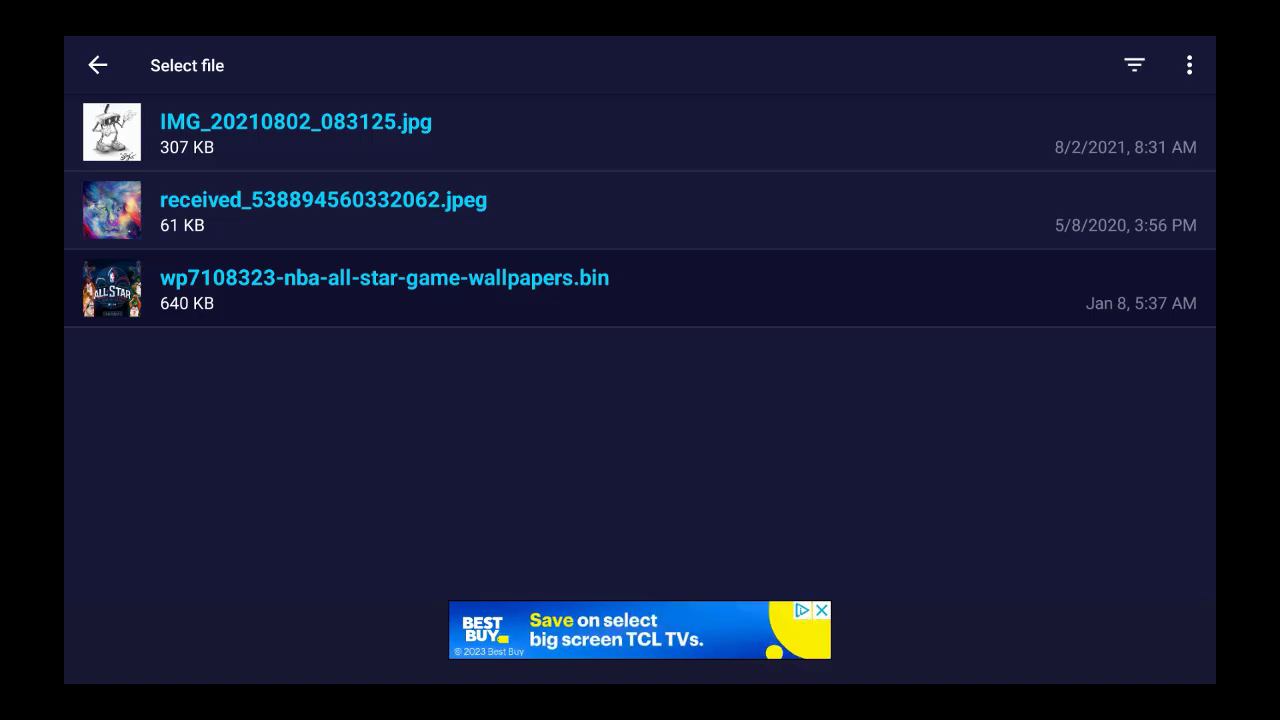
{"action": "key", "text": "Return"}
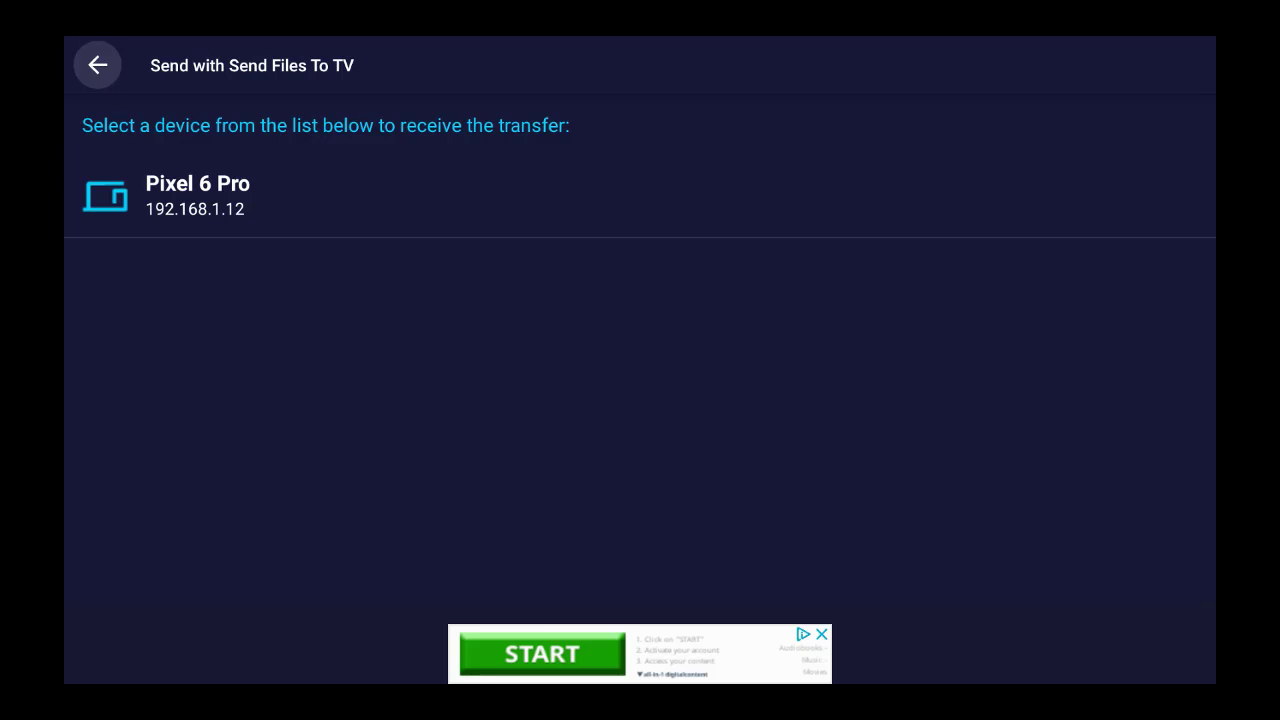
{"action": "left_click", "coordinate": [197, 196]}
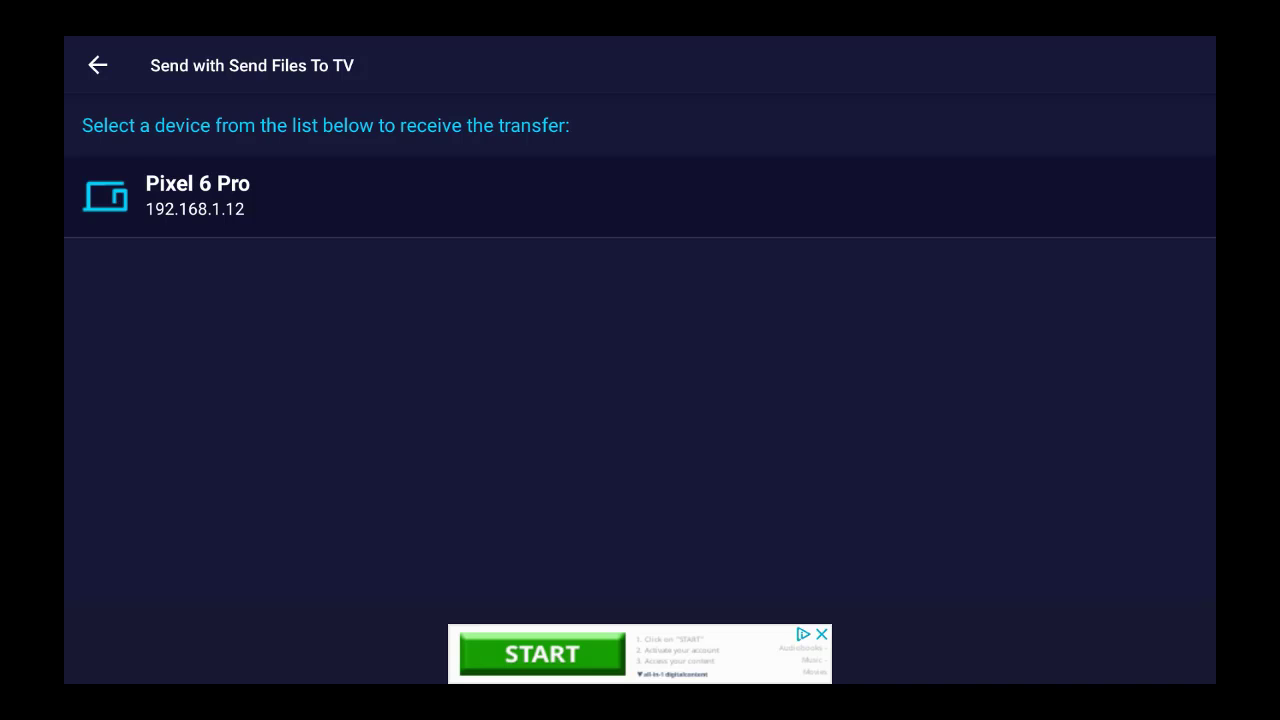
{"action": "key", "text": "Return"}
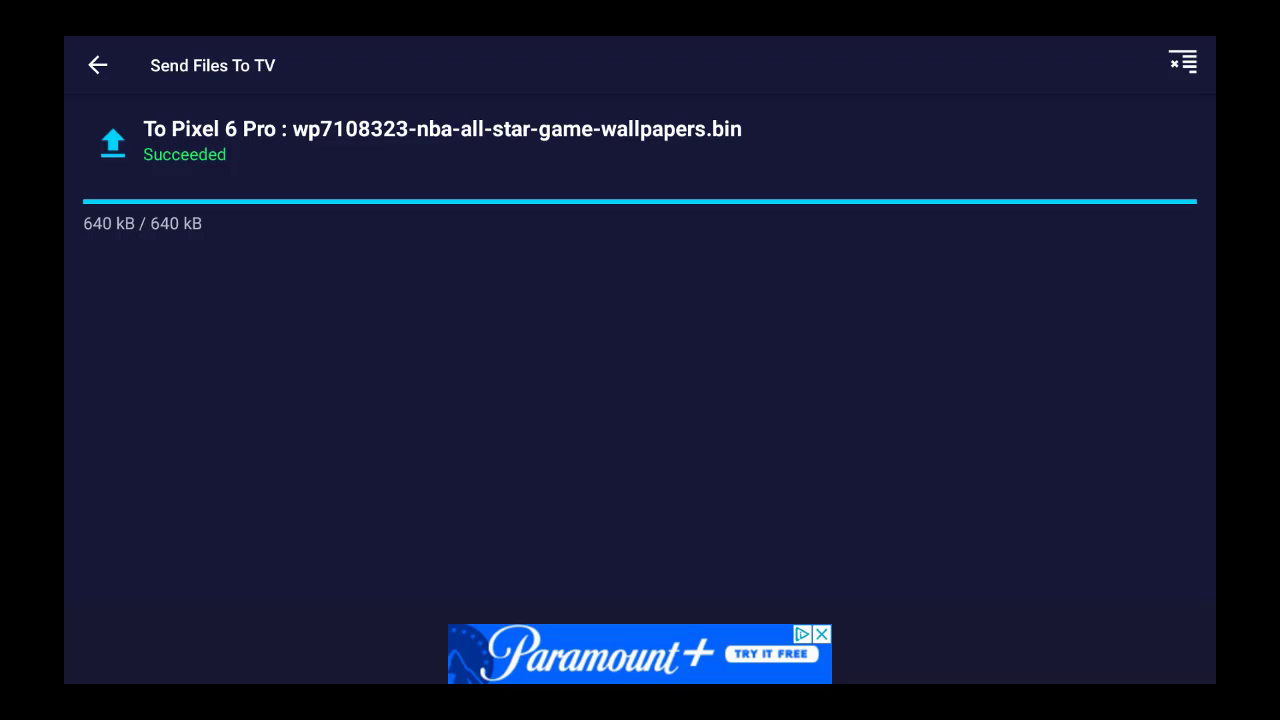
Leave the transfer list and exit Send Files To TV to the launcher home screen.
{"action": "key", "text": "Up"}
{"action": "key", "text": "Return"}
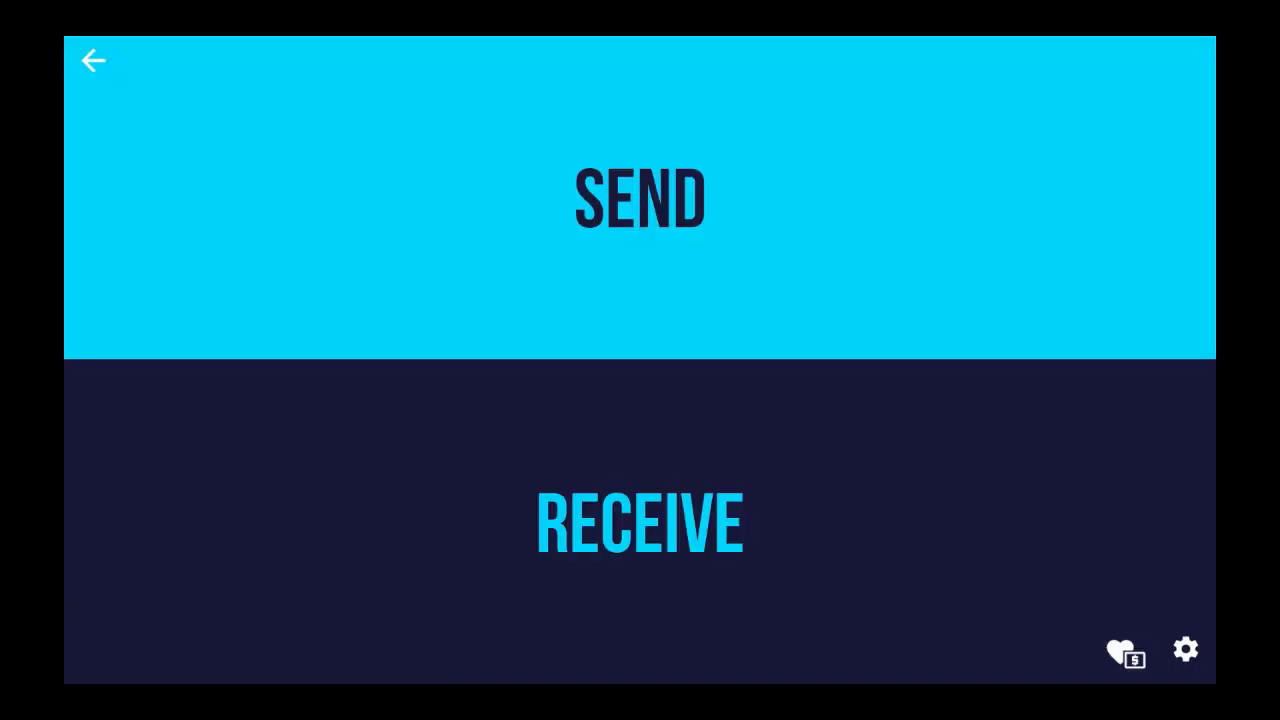
{"action": "key", "text": "Escape"}
{"action": "key", "text": "Escape"}
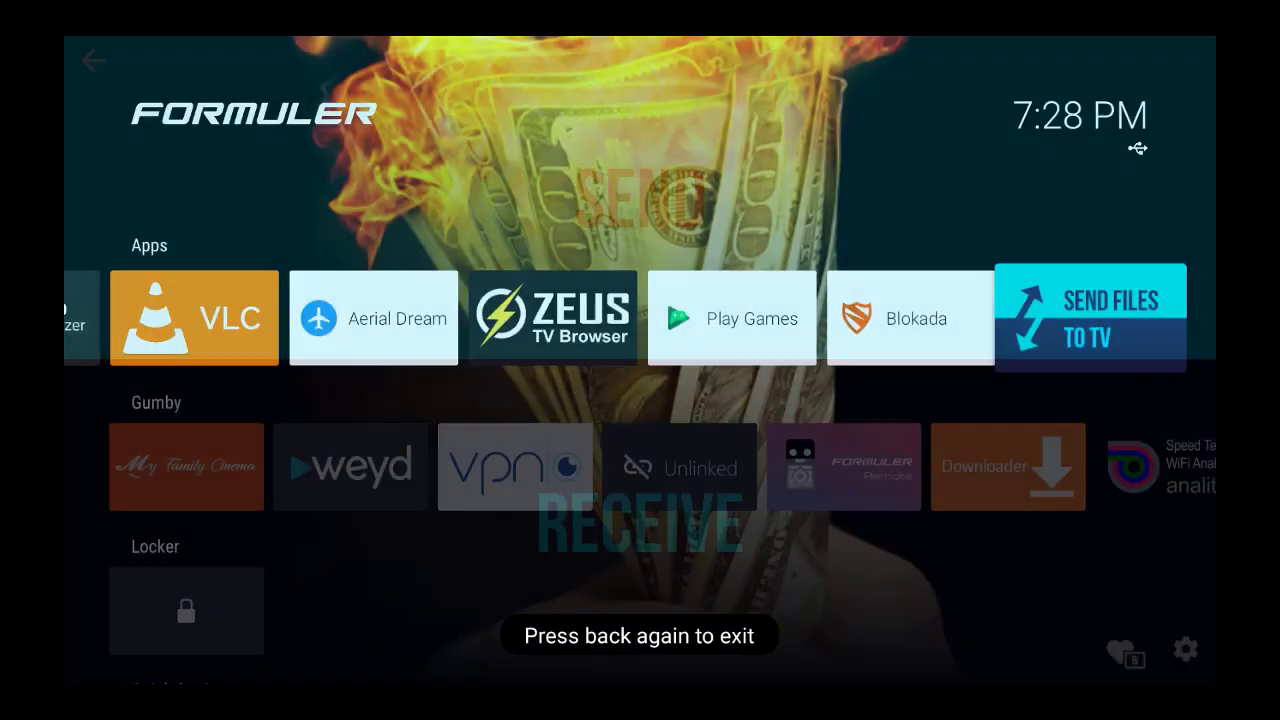